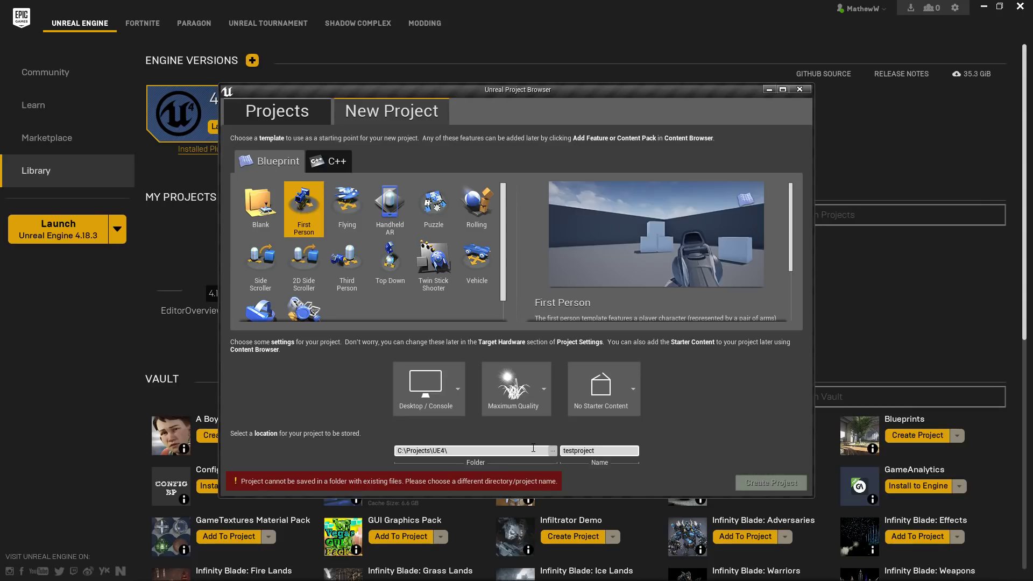
# Name the First Person Blueprint project testproject1 and create it in C:\Projects\UE4\
pyautogui.write('1')
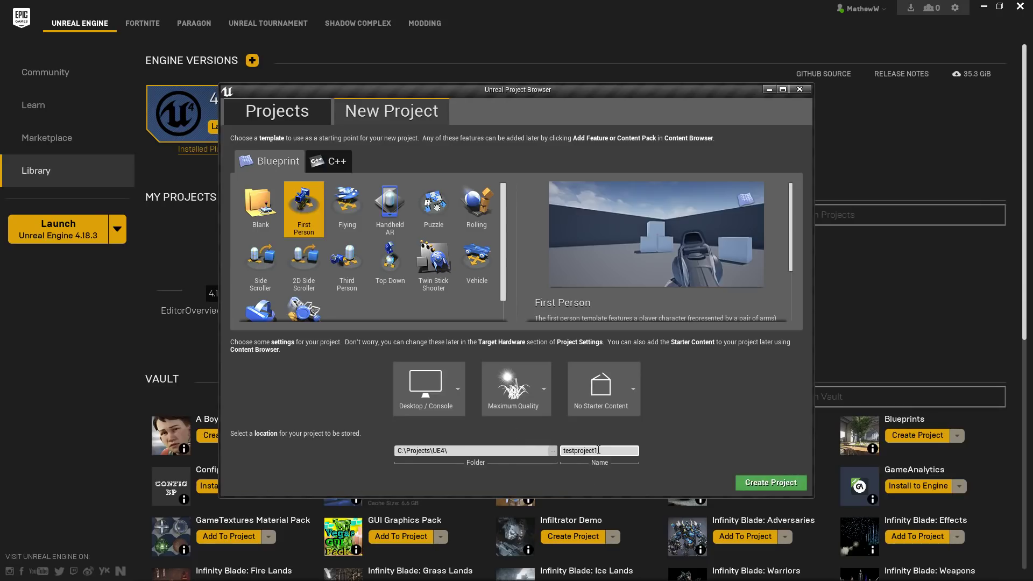
pyautogui.click(771, 482)
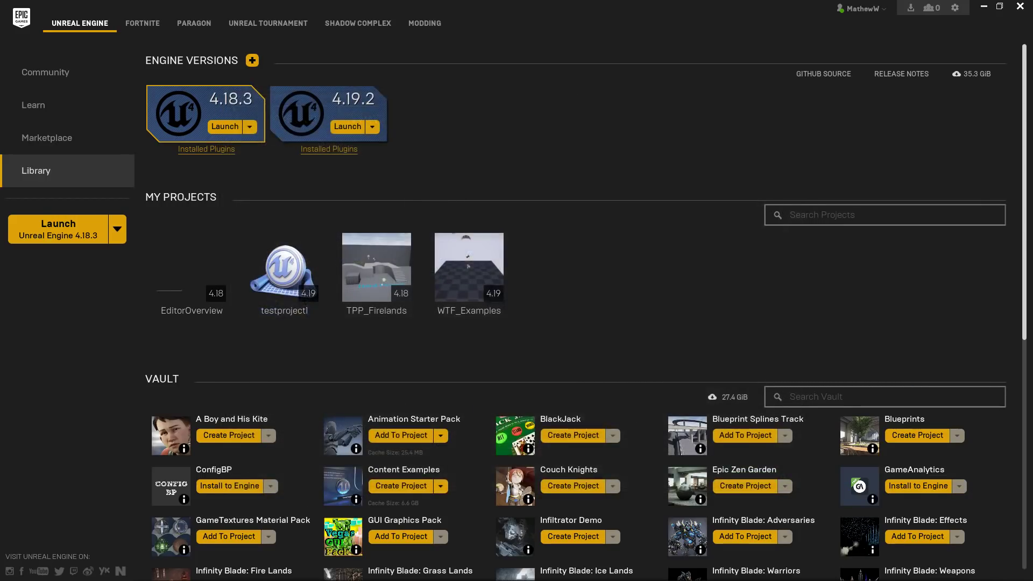
# Switch to File Explorer and move all contents of the testproject1 folder into the testproject folder beside .git
pyautogui.hotkey('alt', 'Tab')
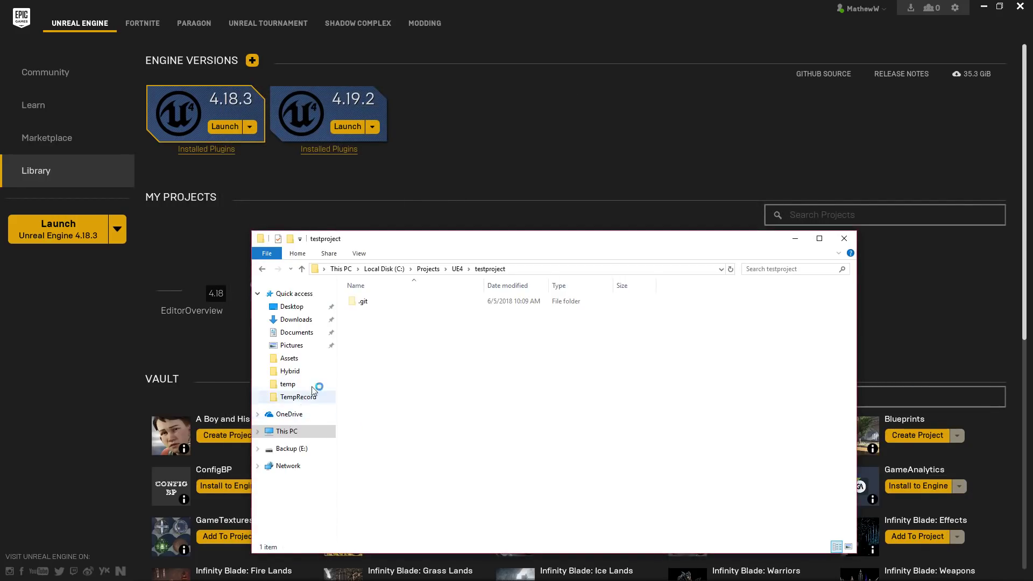
pyautogui.click(457, 269)
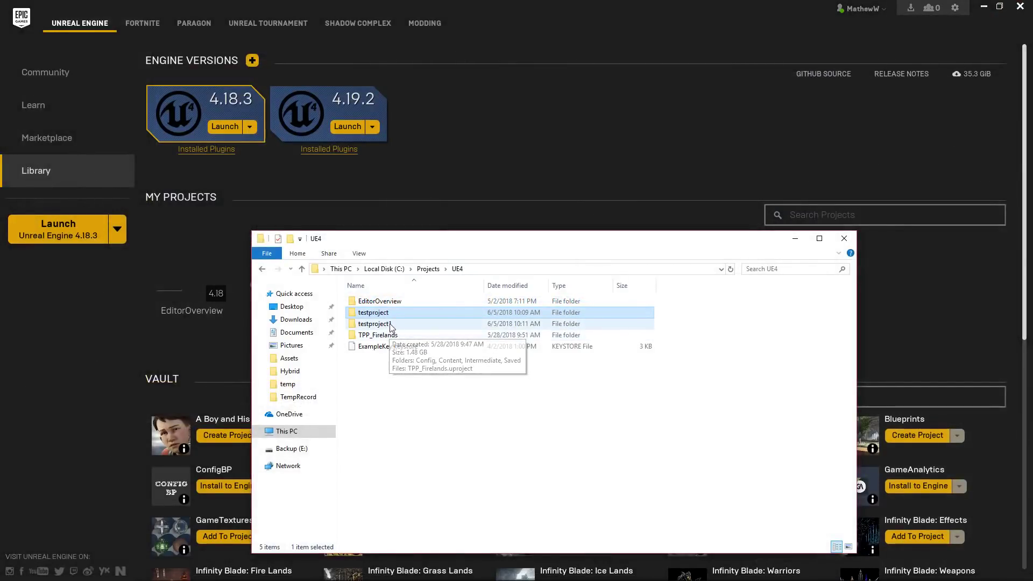
pyautogui.doubleClick(391, 325)
pyautogui.moveTo(405, 392); pyautogui.dragTo(369, 291)
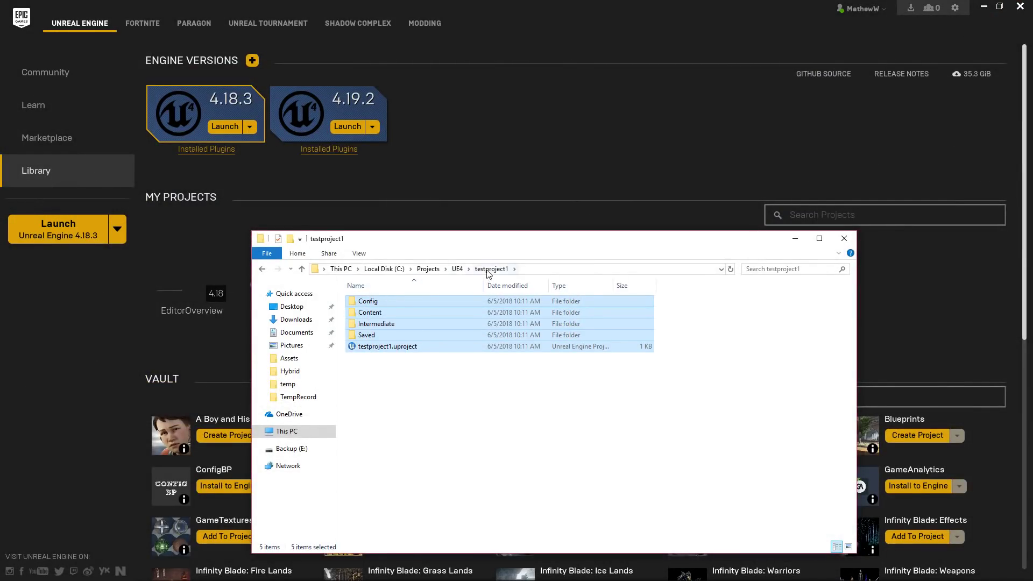
pyautogui.click(458, 269)
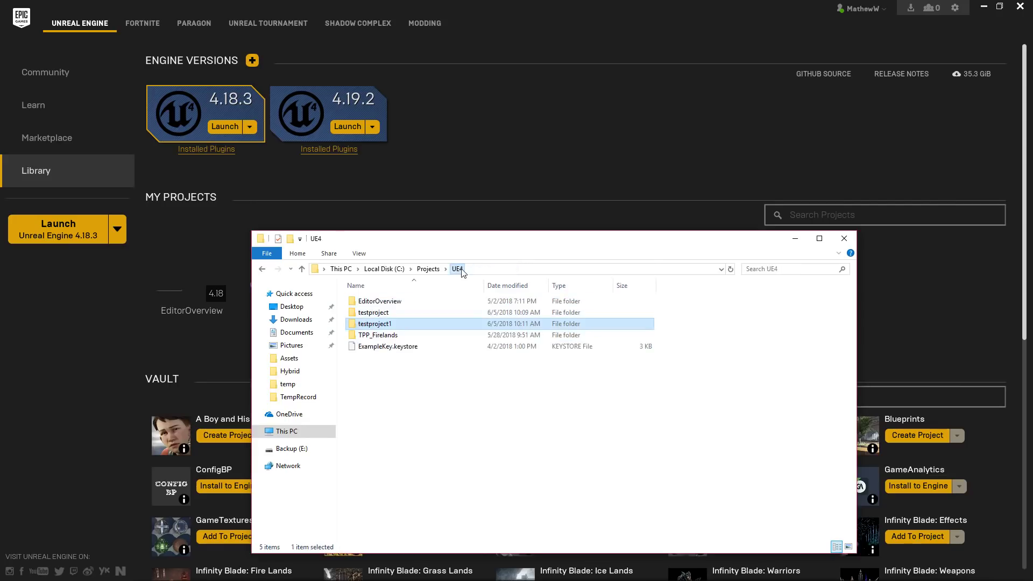
pyautogui.doubleClick(379, 314)
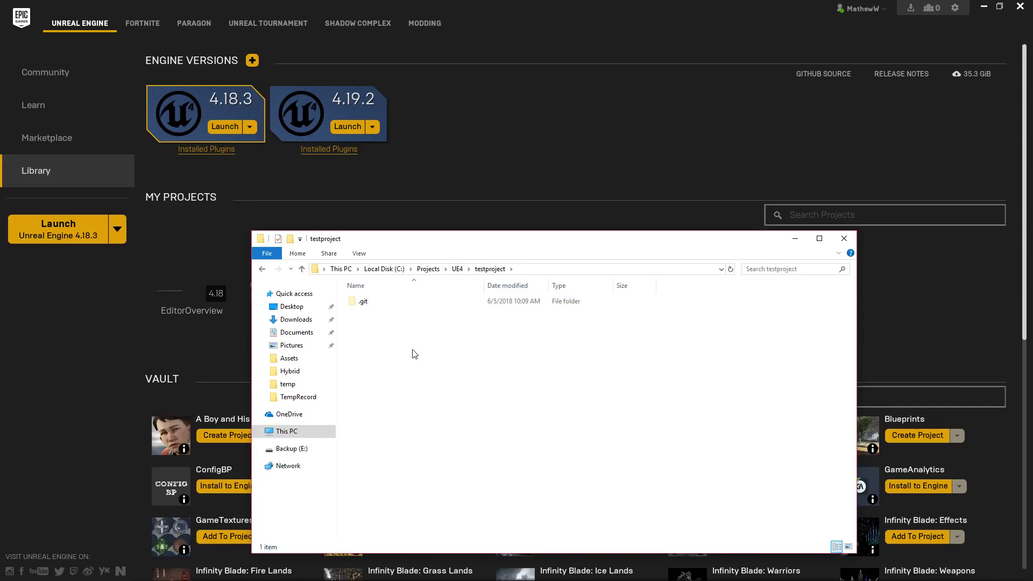
pyautogui.hotkey('ctrl', 'v')
pyautogui.click(385, 301)
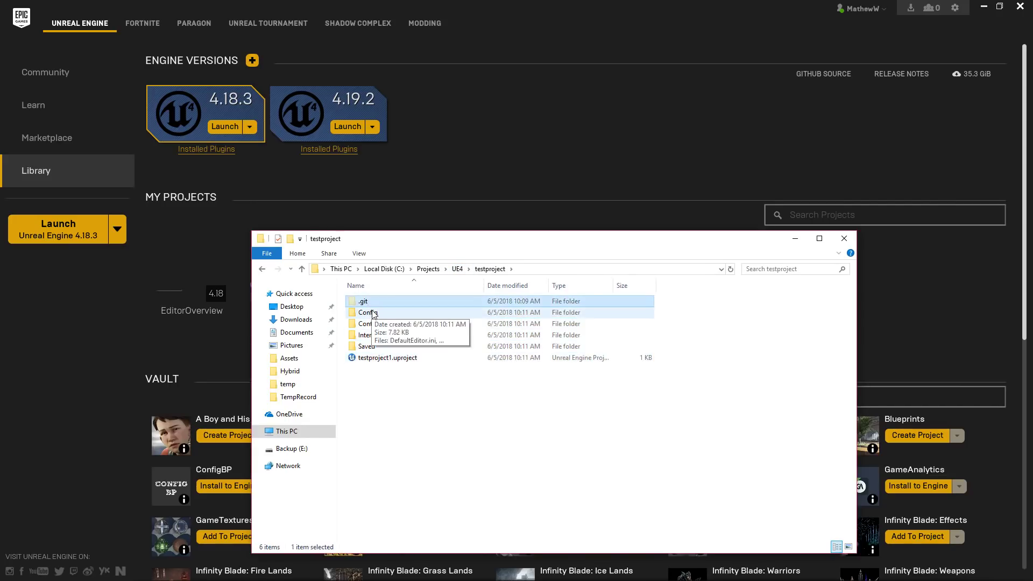
# Delete the testproject1 folder from the UE4 projects directory
pyautogui.click(458, 269)
pyautogui.click(391, 325)
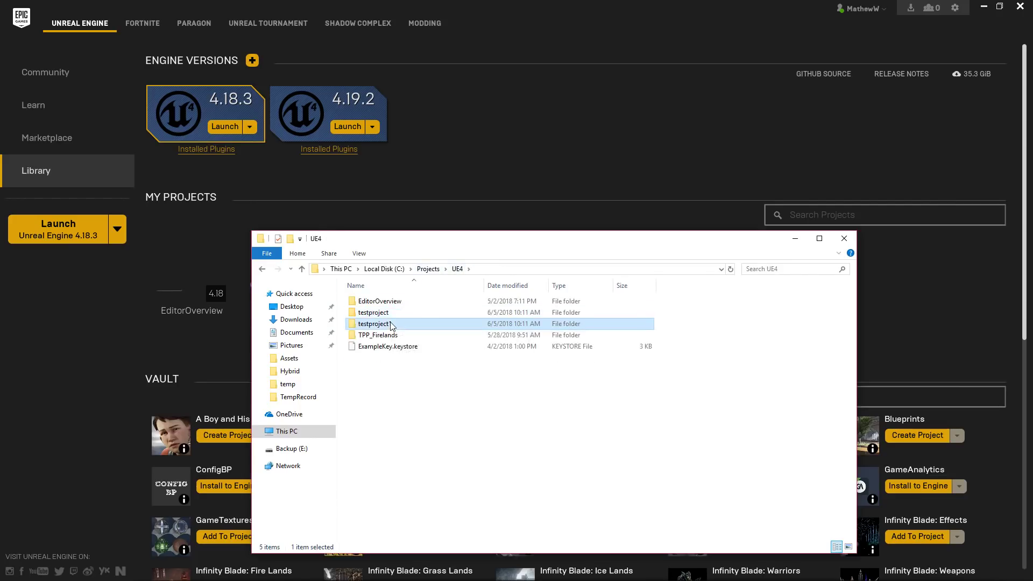
pyautogui.press('Delete')
# Launch testproject1.uproject from the testproject folder to check that it loads, and close the Unreal Editor
pyautogui.doubleClick(380, 312)
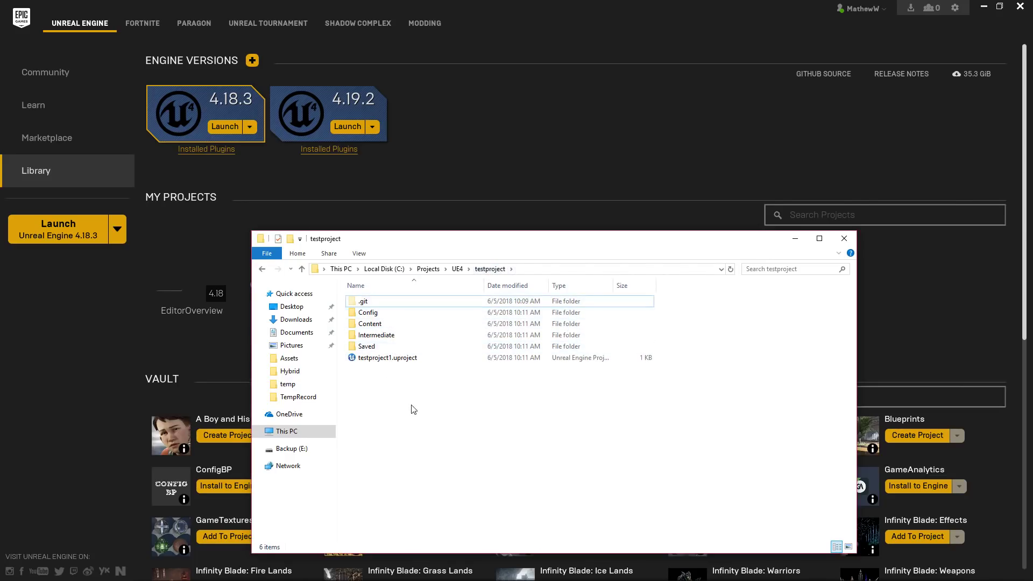
pyautogui.moveTo(412, 404); pyautogui.dragTo(364, 317)
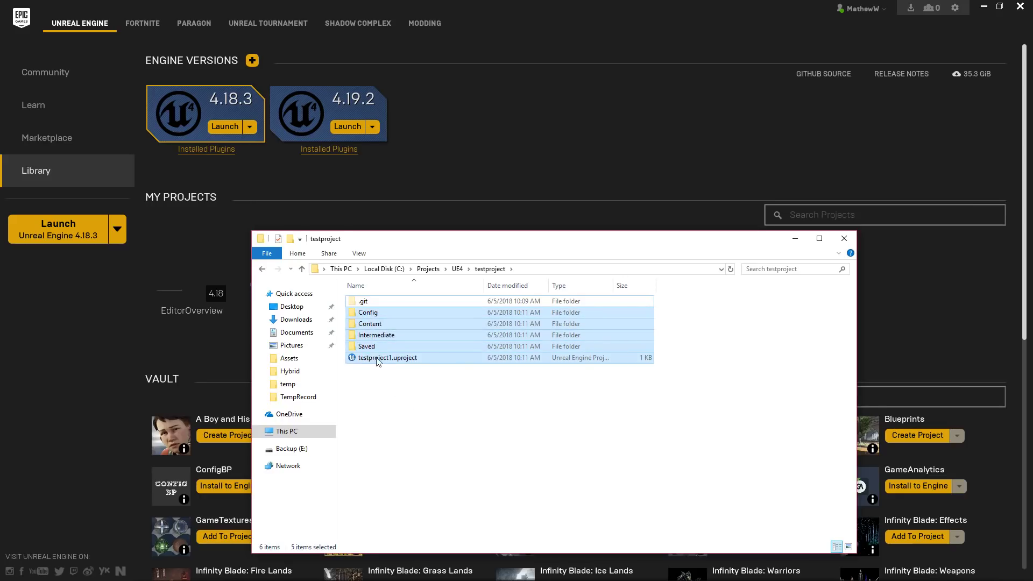
pyautogui.click(379, 359)
pyautogui.click(361, 302)
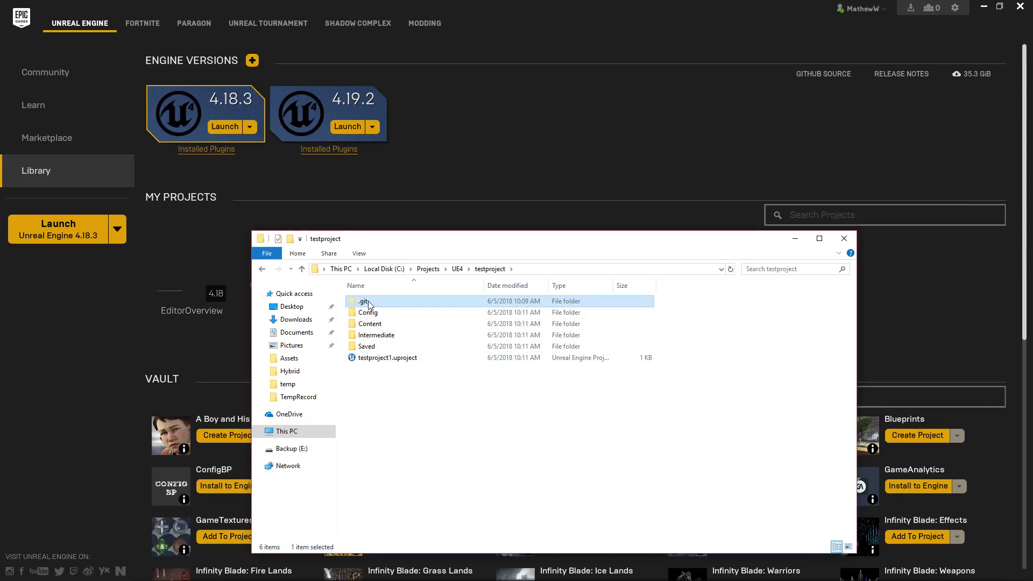
pyautogui.doubleClick(394, 358)
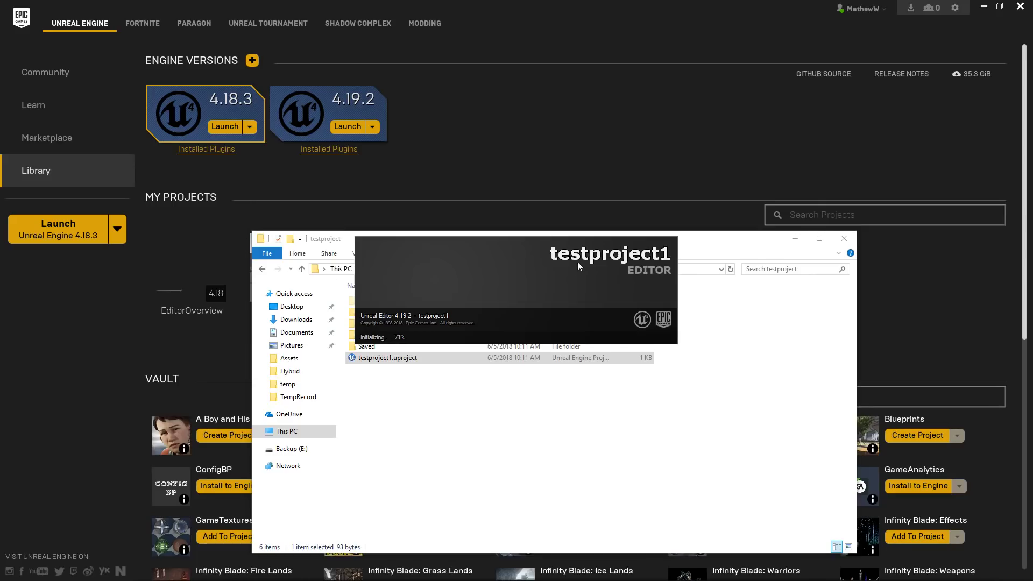
pyautogui.click(599, 222)
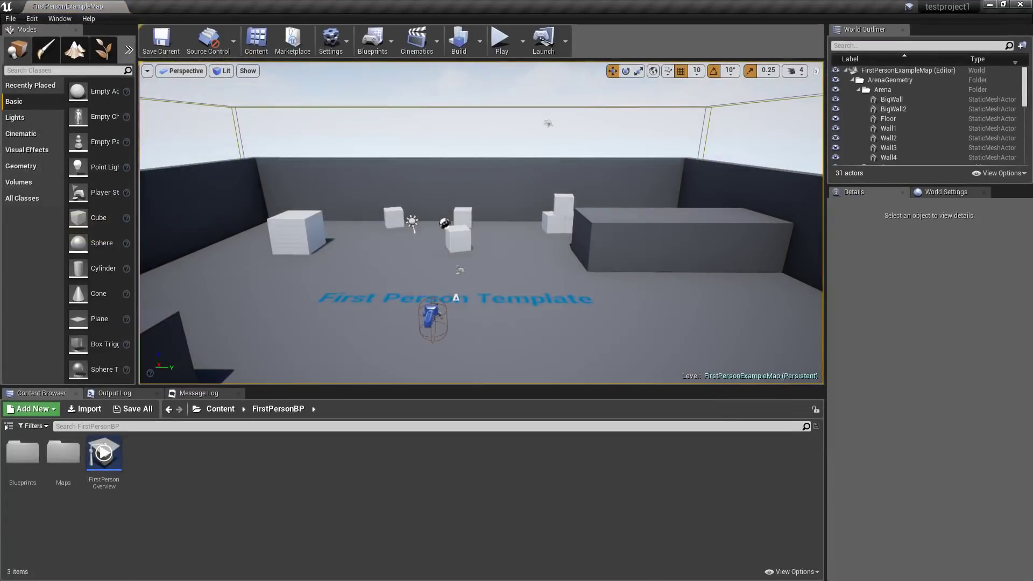
pyautogui.click(1021, 6)
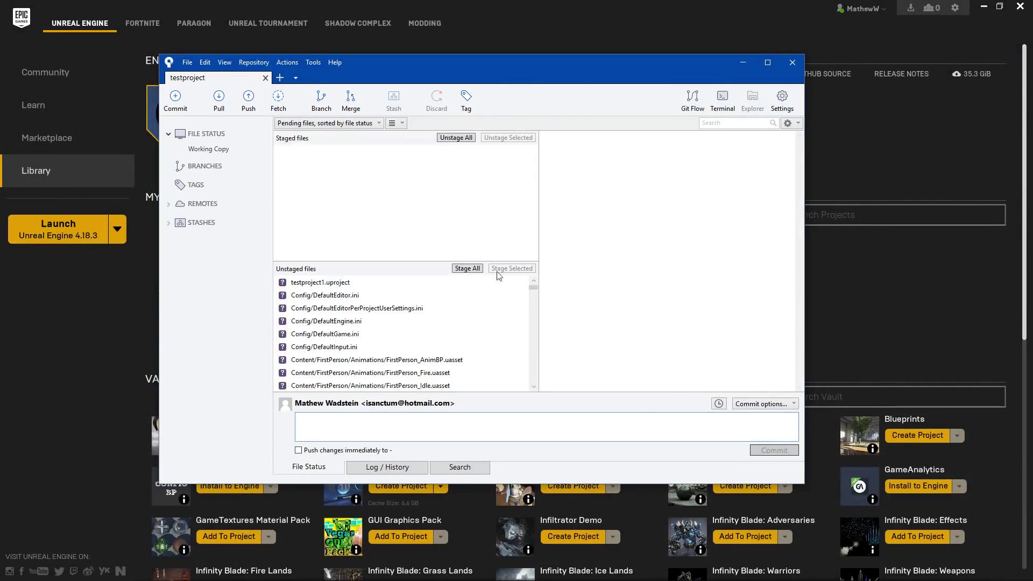
# Maximize the Sourcetree window and look through the unstaged files of testproject
pyautogui.doubleClick(538, 64)
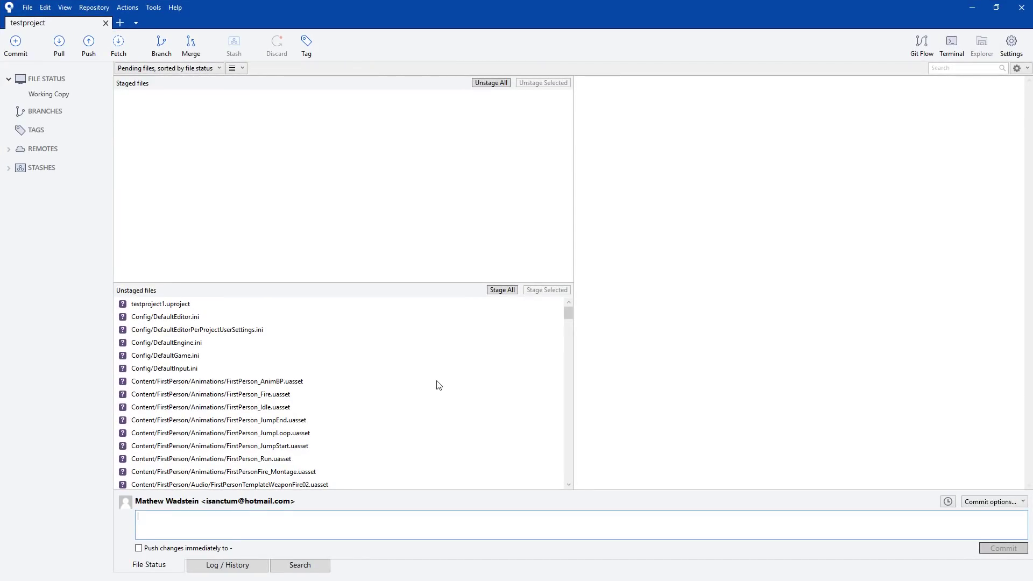
pyautogui.moveTo(567, 318)
pyautogui.mouseDown()
pyautogui.moveTo(564, 481)
pyautogui.moveTo(567, 304)
pyautogui.mouseUp()
pyautogui.moveTo(570, 319)
pyautogui.mouseDown()
pyautogui.moveTo(567, 474)
pyautogui.moveTo(564, 311)
pyautogui.mouseUp()
# Open the repository-specific ignore list for editing from the advanced repository settings, and accept the settings
pyautogui.click(100, 8)
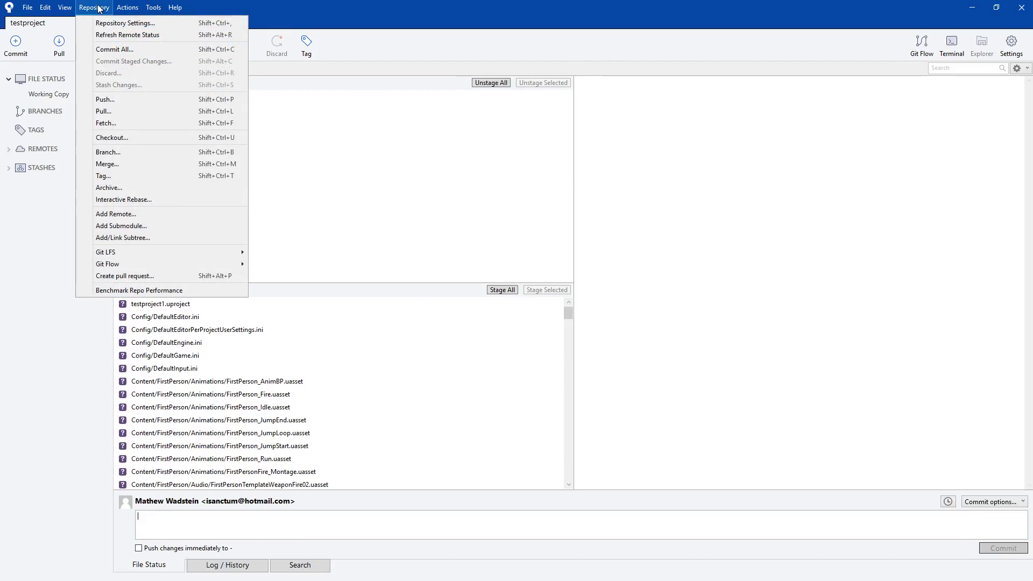
pyautogui.click(120, 23)
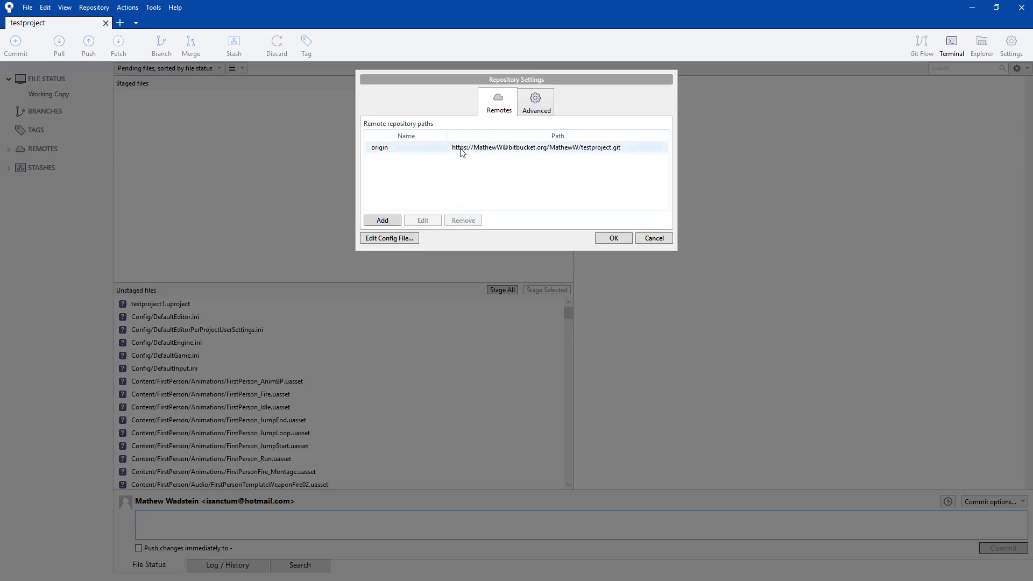
pyautogui.click(537, 102)
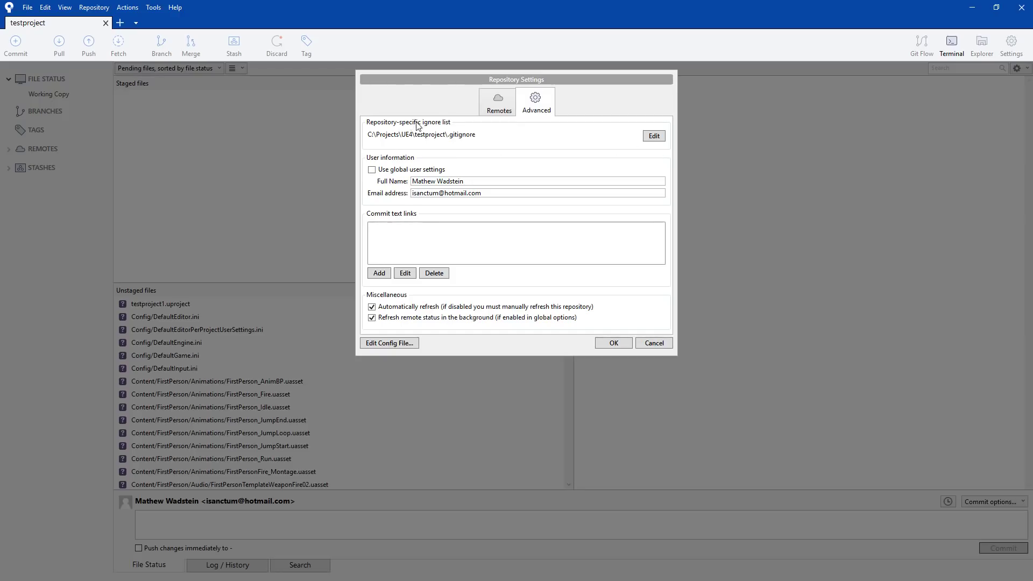
pyautogui.click(657, 137)
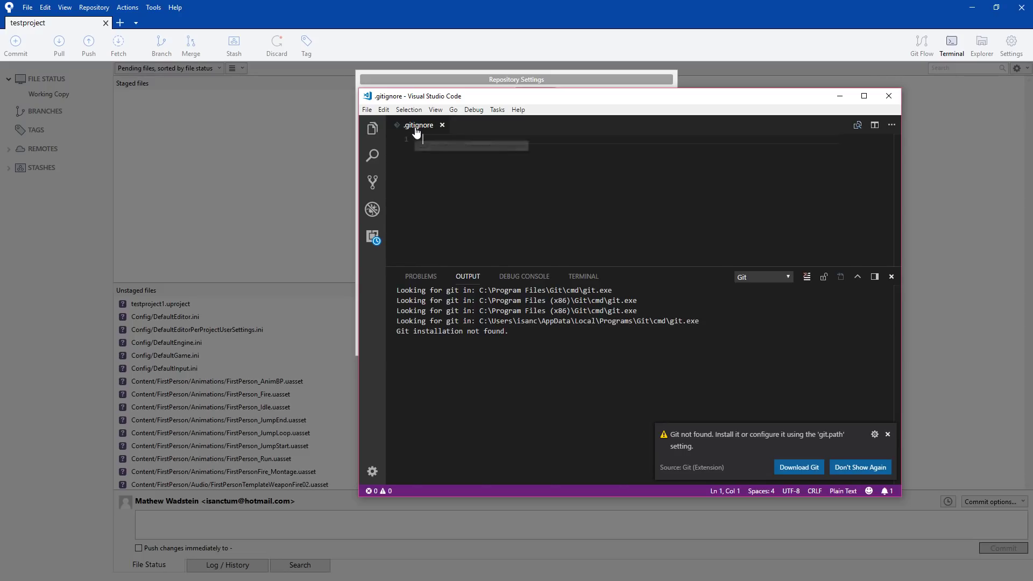
pyautogui.moveTo(512, 97); pyautogui.dragTo(689, 138)
pyautogui.click(587, 103)
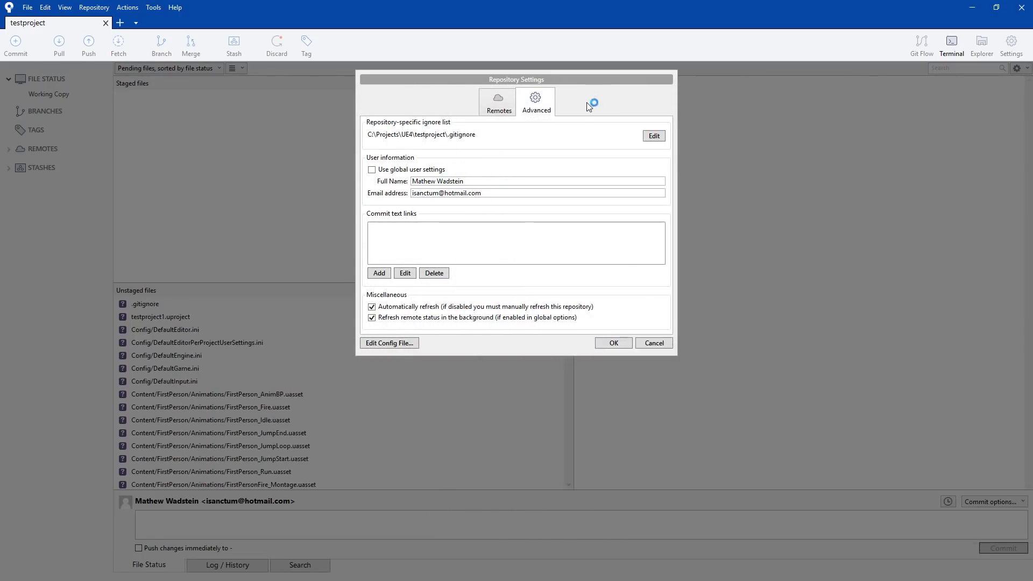
pyautogui.click(620, 345)
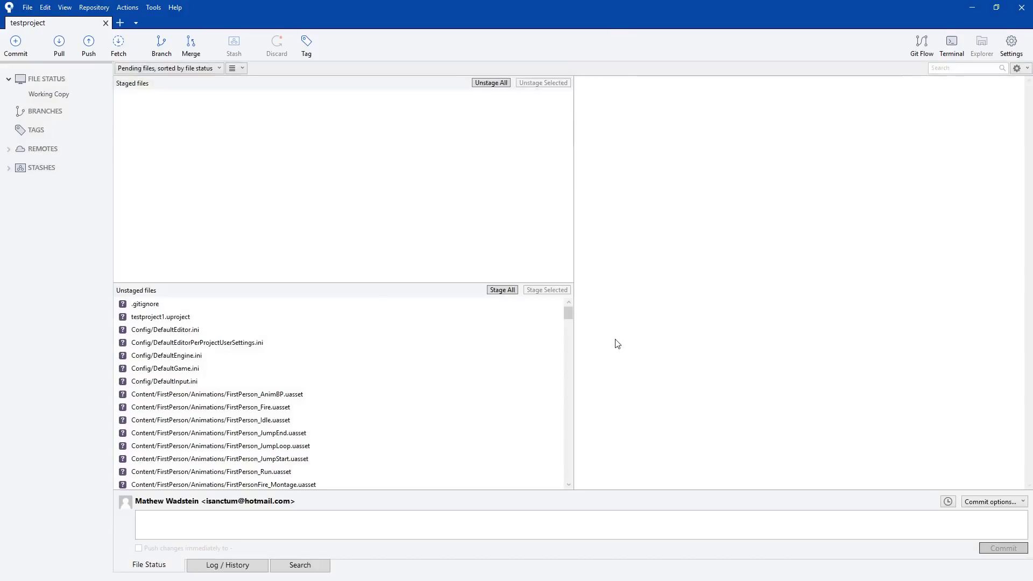
# Inspect the .gitignore file among the unstaged files and in the testproject folder, keeping its editor window in view
pyautogui.click(144, 307)
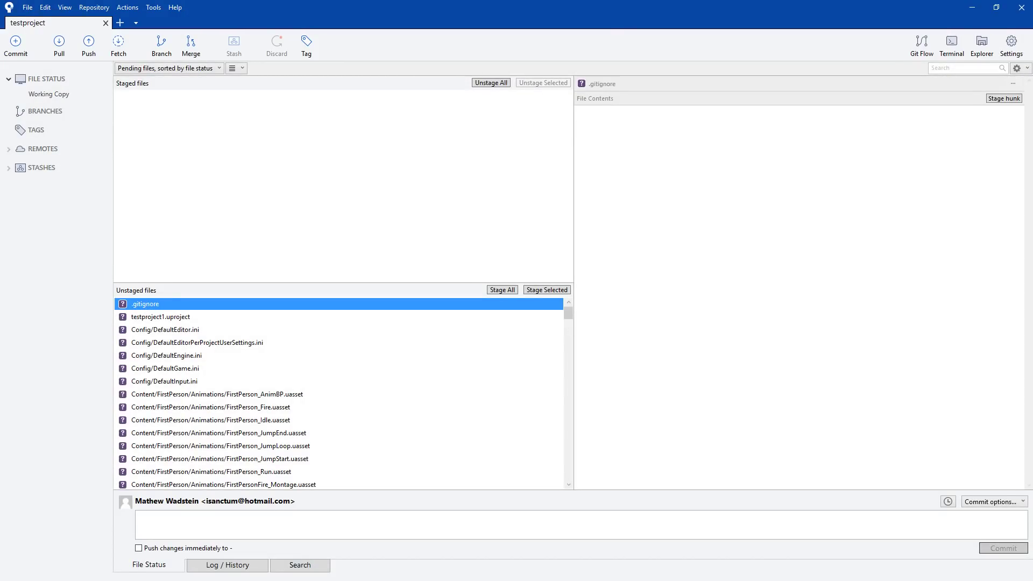
pyautogui.hotkey('alt', 'Tab')
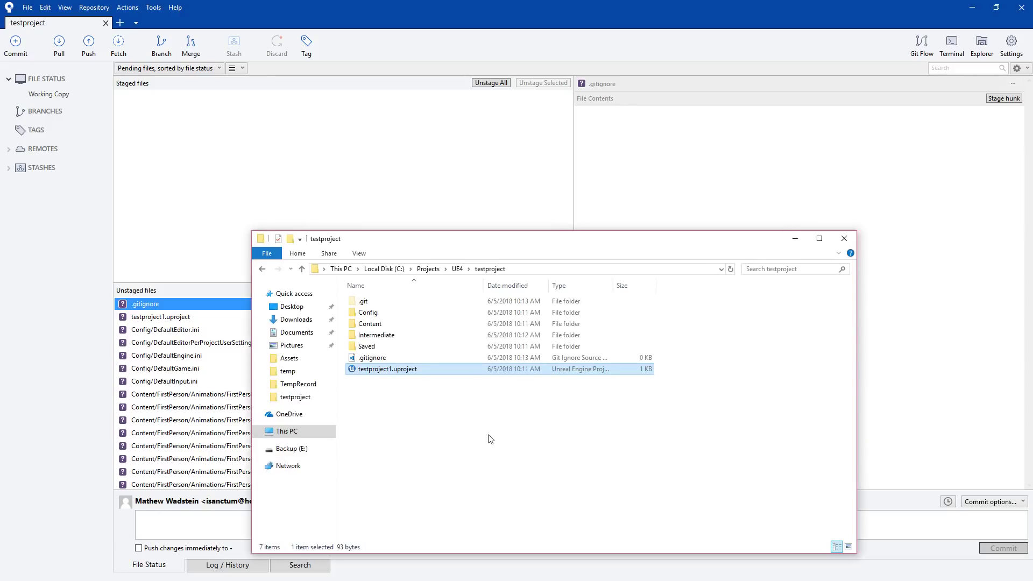
pyautogui.click(369, 359)
pyautogui.click(439, 434)
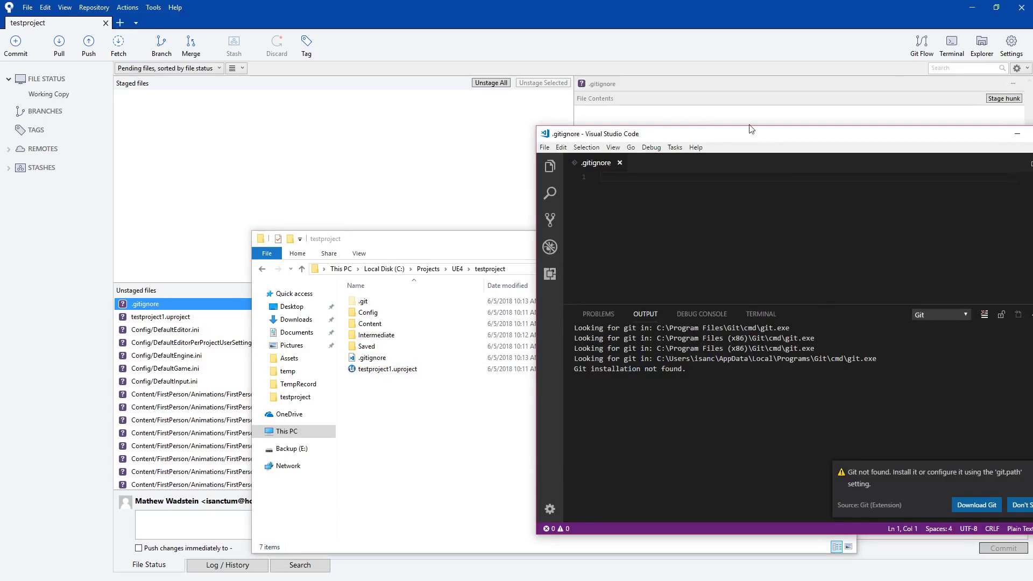
pyautogui.moveTo(736, 137); pyautogui.dragTo(661, 137)
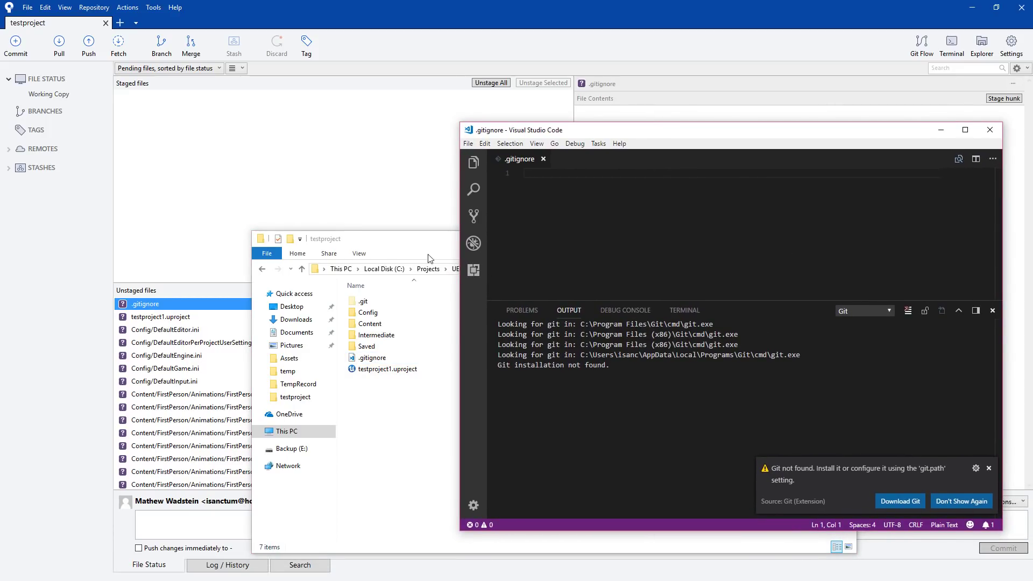
pyautogui.click(394, 242)
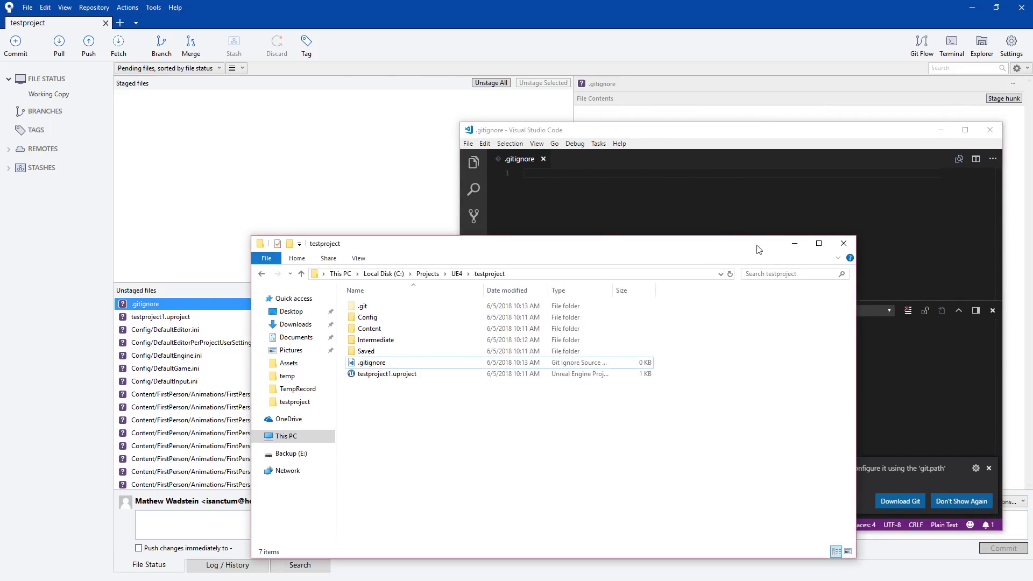
pyautogui.click(794, 245)
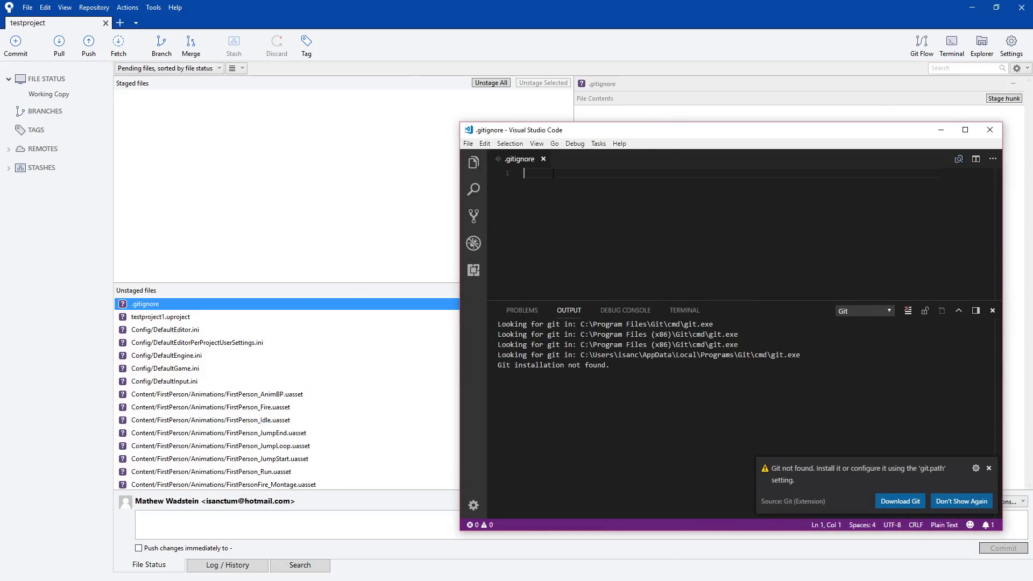
# Try a *.uasset ignore rule in .gitignore, save the file, and clear the rule
pyautogui.write('*.uasset')
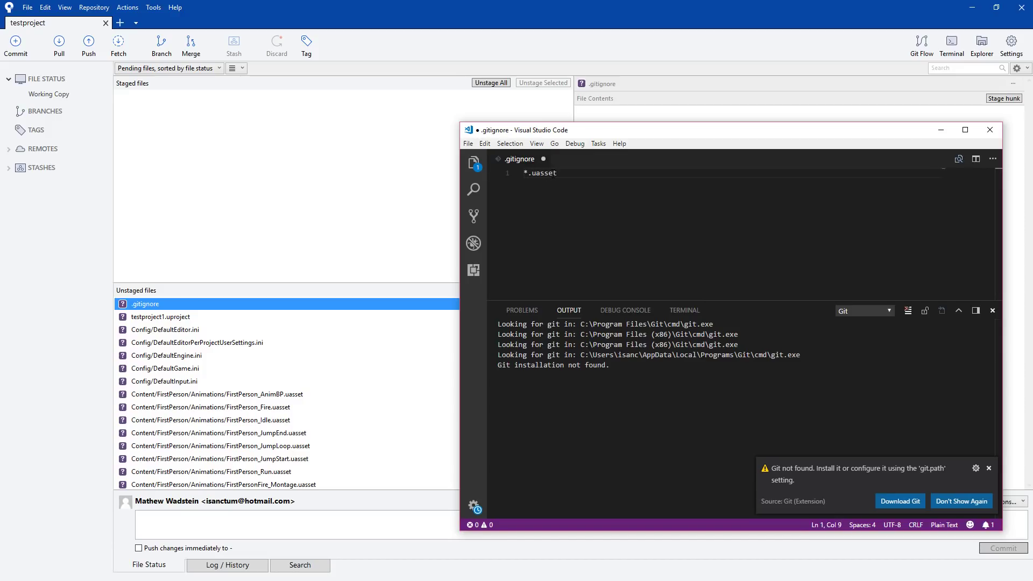
pyautogui.hotkey('ctrl', 's')
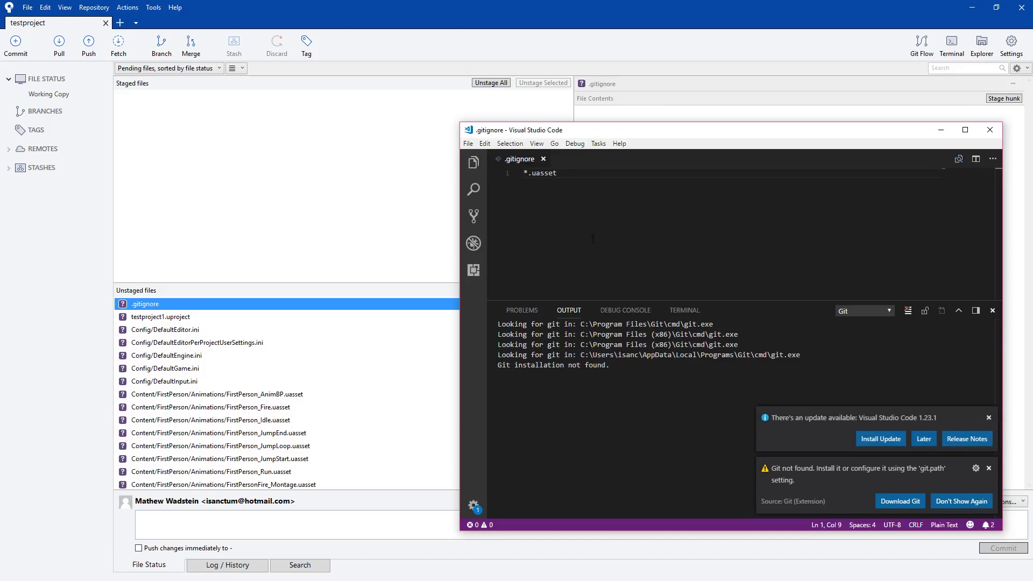
pyautogui.moveTo(559, 174); pyautogui.dragTo(503, 178)
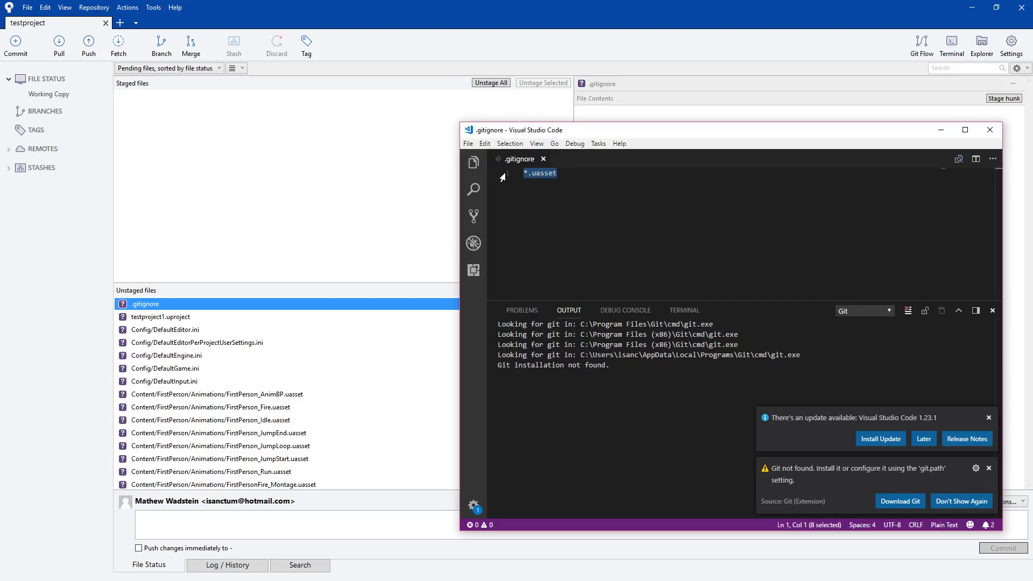
pyautogui.press('BackSpace')
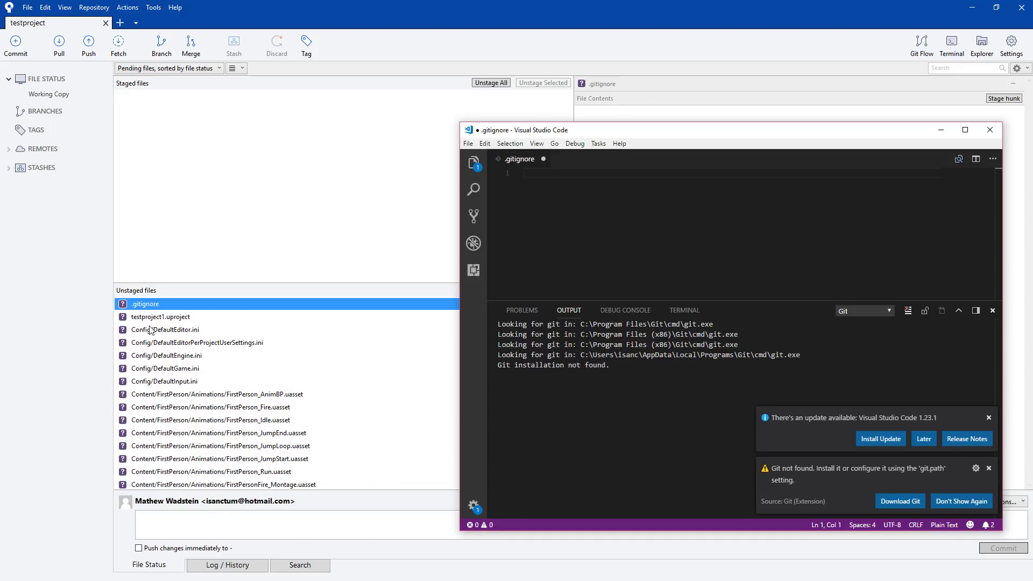
# Add the ignore rule Intermediate/ to .gitignore and save the file
pyautogui.scroll(-4, 157, 386)
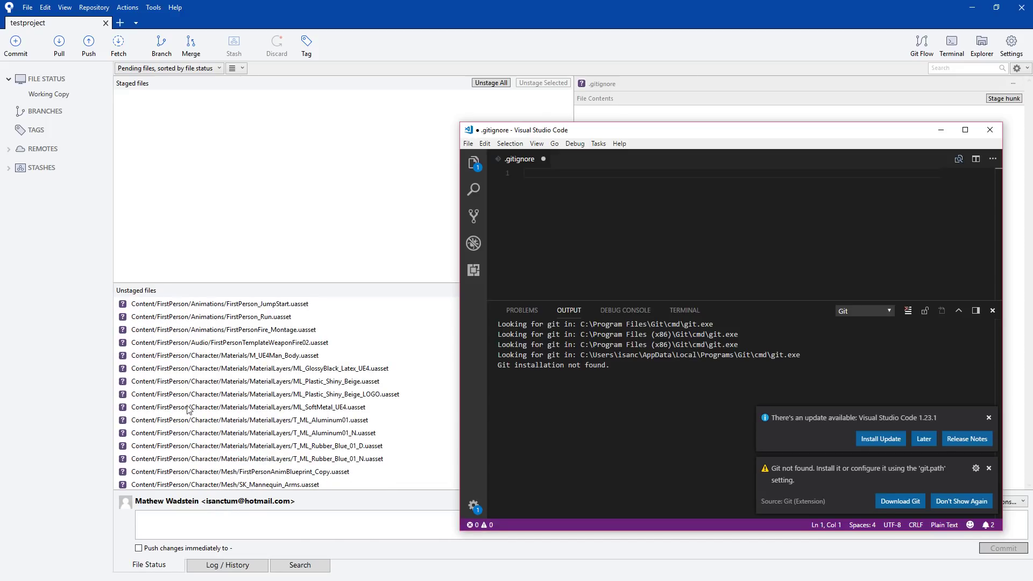
pyautogui.scroll(-10, 191, 420)
pyautogui.scroll(4, 199, 443)
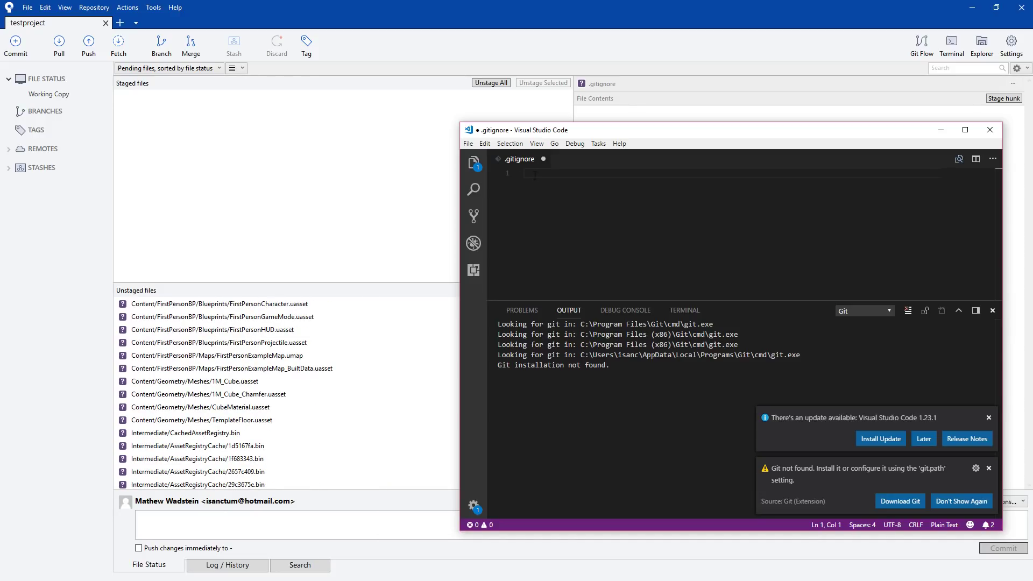
pyautogui.write('Intermediate/')
pyautogui.hotkey('ctrl', 's')
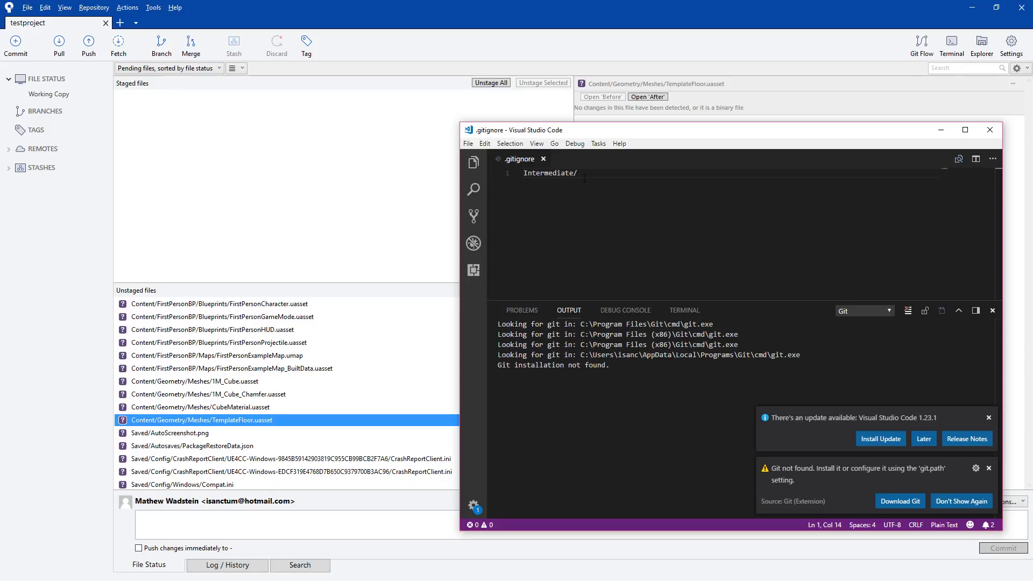
# Add the ignore rule Saved/ below Intermediate/ in .gitignore, save the file, and check the unstaged files in Sourcetree
pyautogui.press('Return')
pyautogui.write('Saved/')
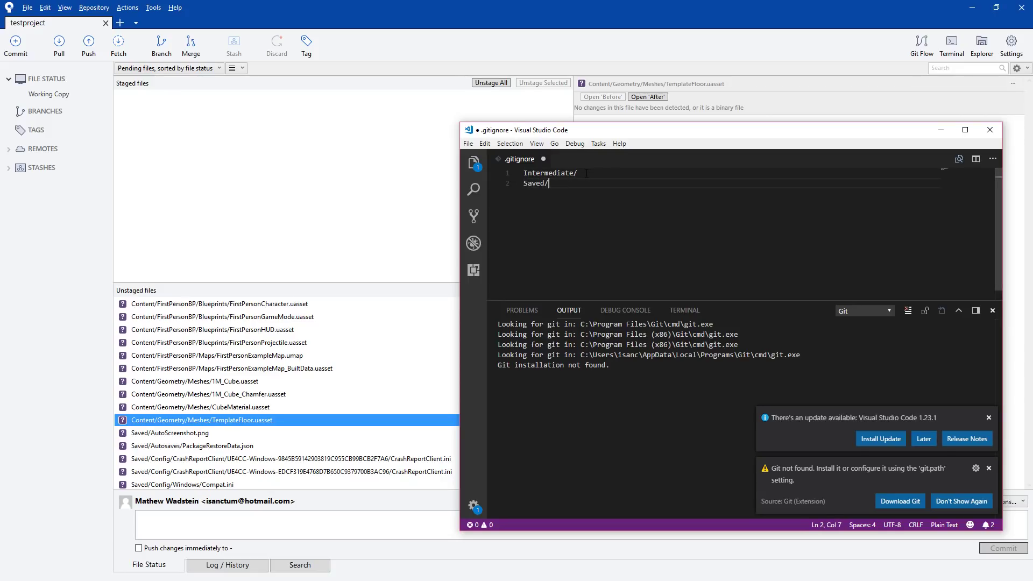
pyautogui.press('Return')
pyautogui.hotkey('ctrl', 's')
pyautogui.click(407, 351)
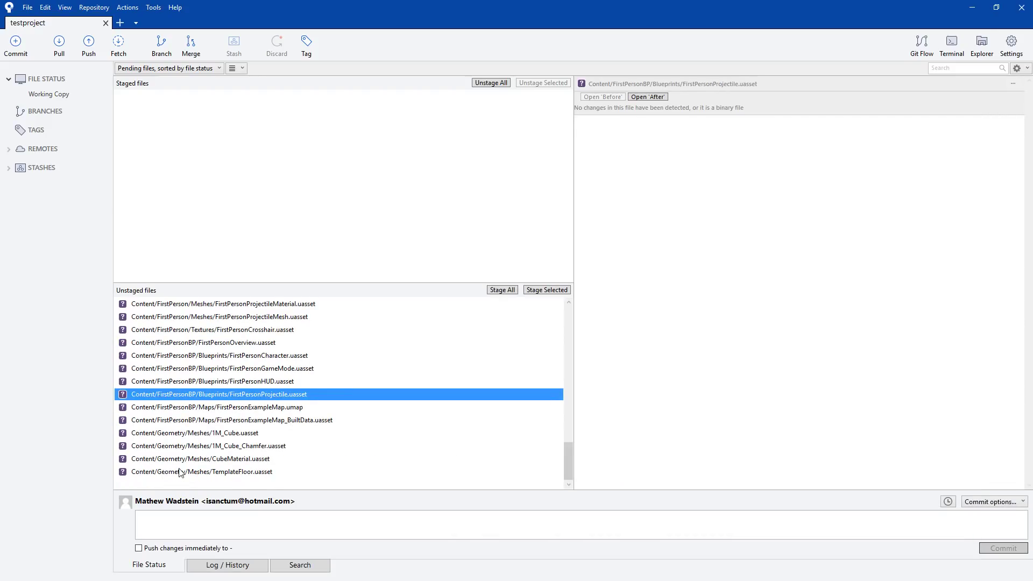
pyautogui.scroll(2, 184, 465)
# Switch to Visual Studio Code and dismiss the update and Git-not-found notifications beside the .gitignore rules
pyautogui.hotkey('alt', 'Tab')
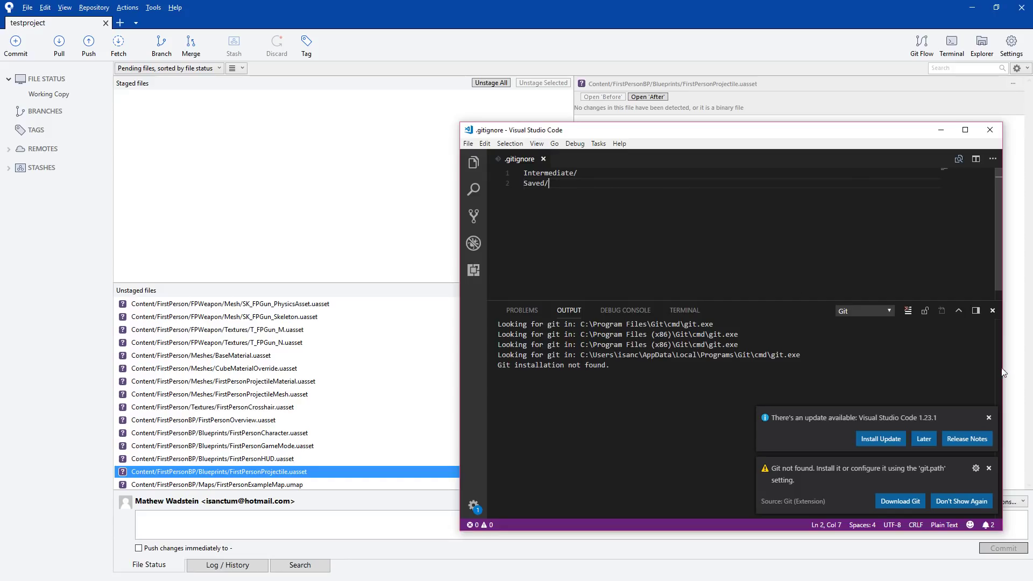
pyautogui.click(988, 418)
pyautogui.click(989, 468)
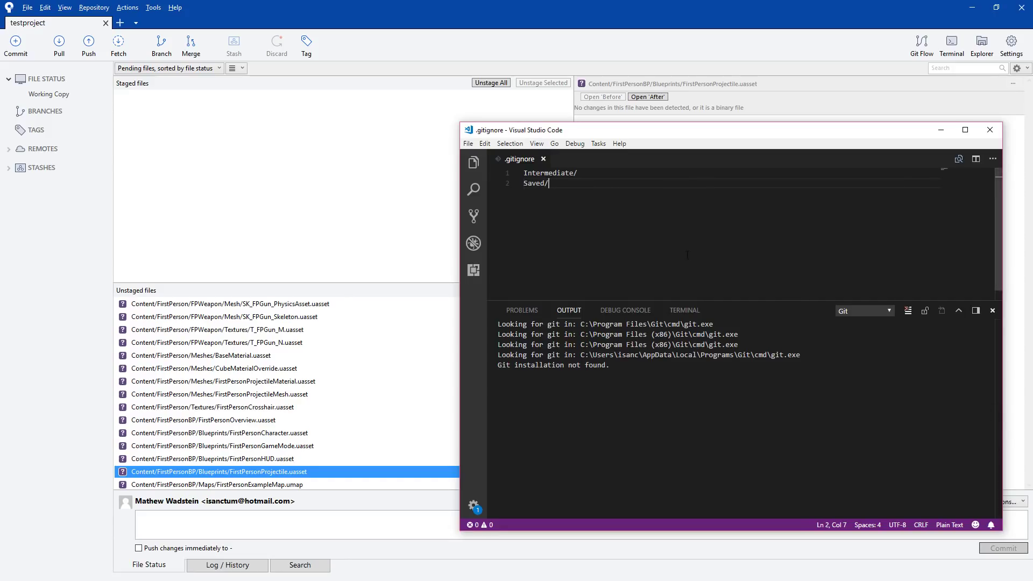
pyautogui.click(578, 174)
pyautogui.click(578, 182)
# Check the start of the unstaged files list in Sourcetree, and close the .gitignore editor window
pyautogui.click(438, 407)
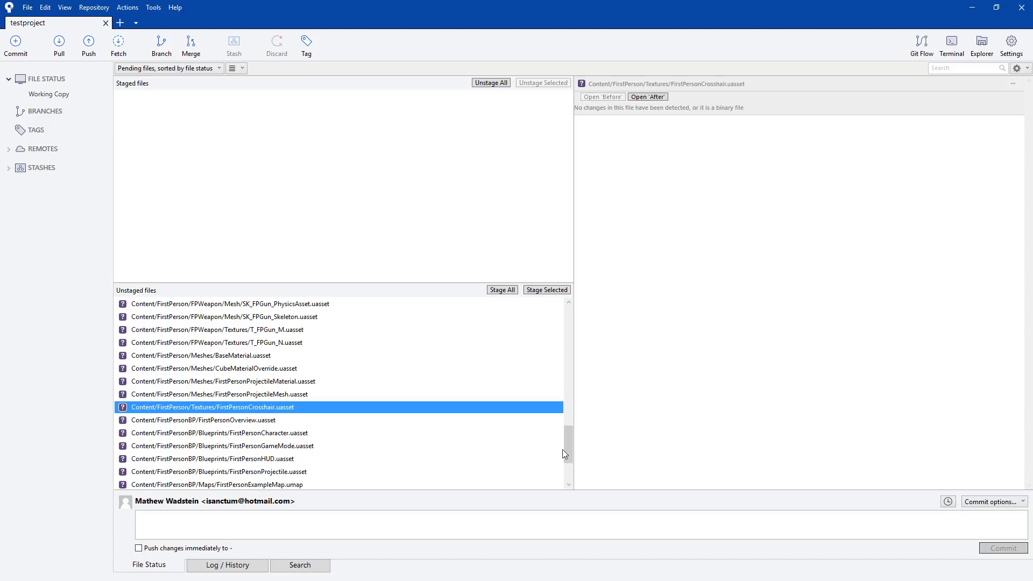
pyautogui.moveTo(566, 450); pyautogui.dragTo(568, 308)
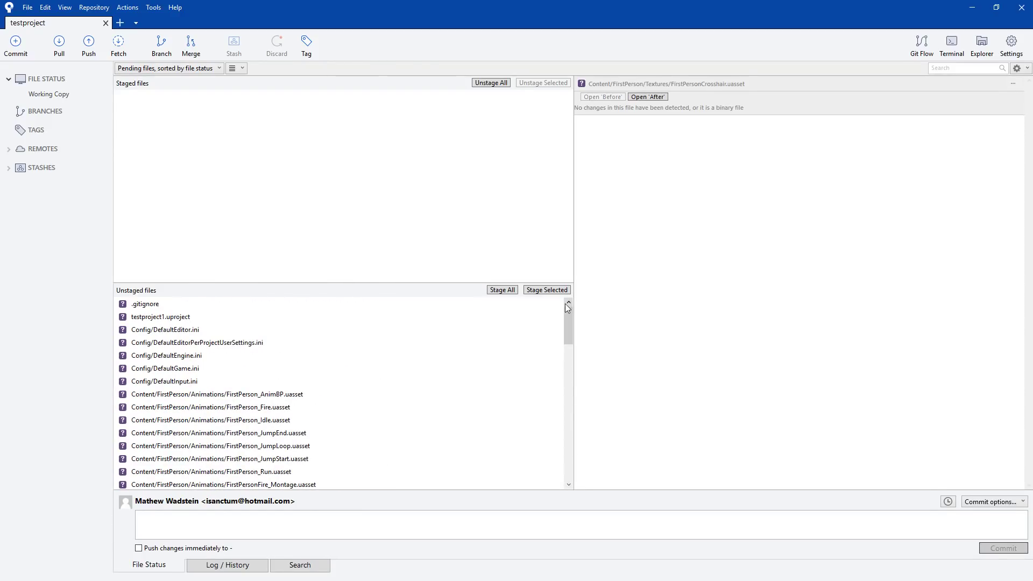
pyautogui.hotkey('alt', 'Tab')
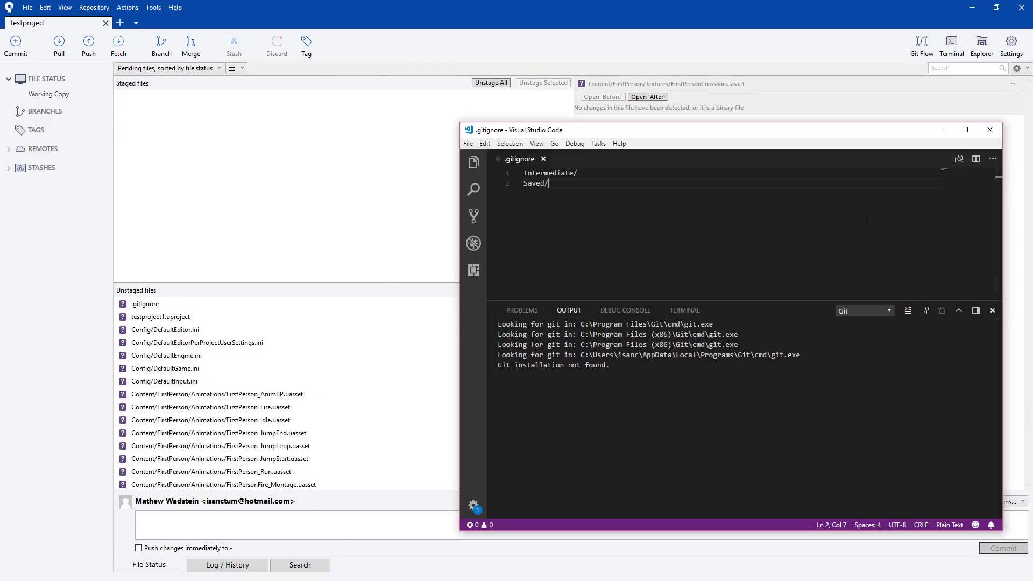
pyautogui.click(990, 131)
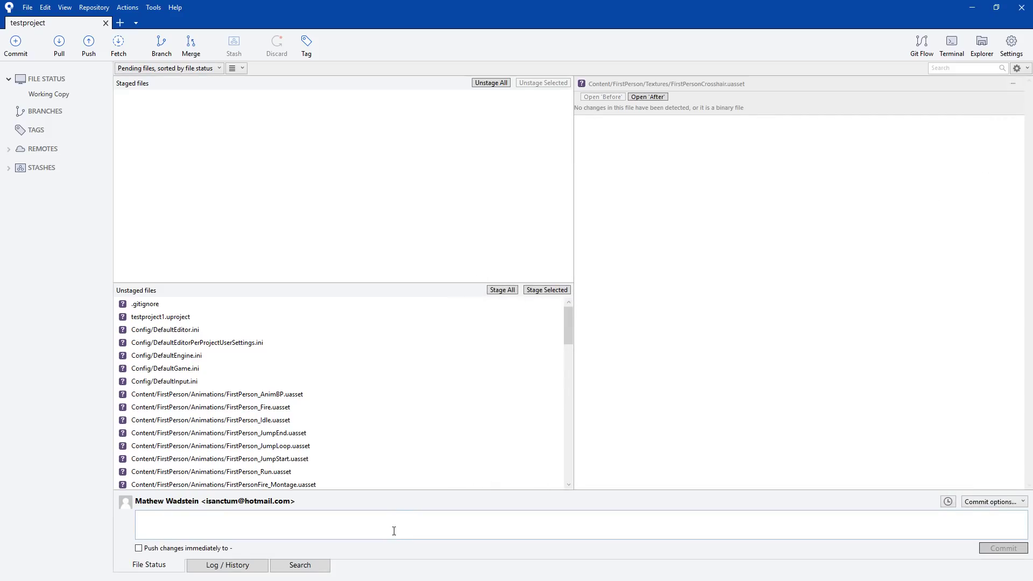
# Look through the Log / History and Search views, dismiss the graphics driver notification, and return to the File Status view
pyautogui.click(394, 525)
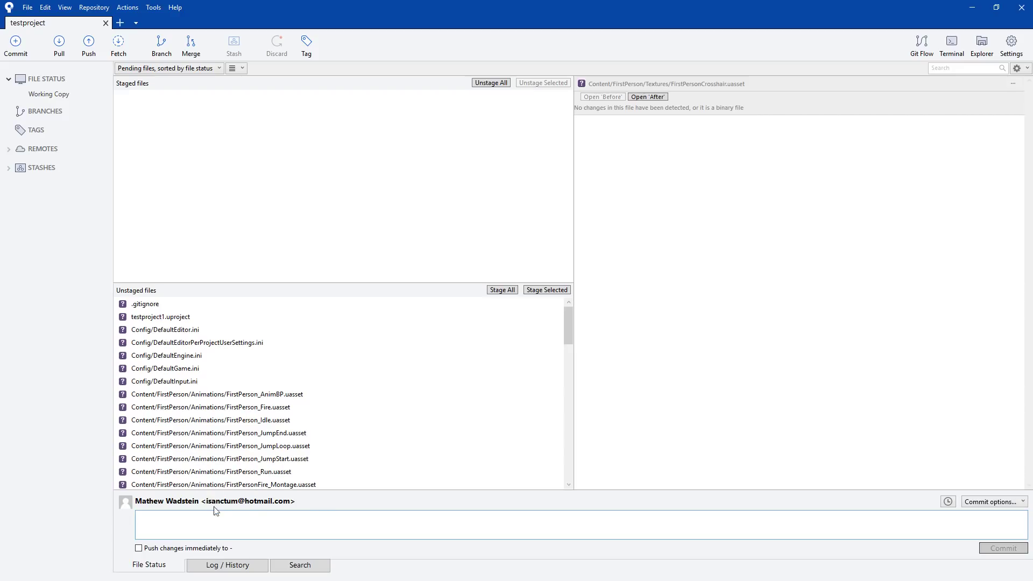
pyautogui.click(228, 566)
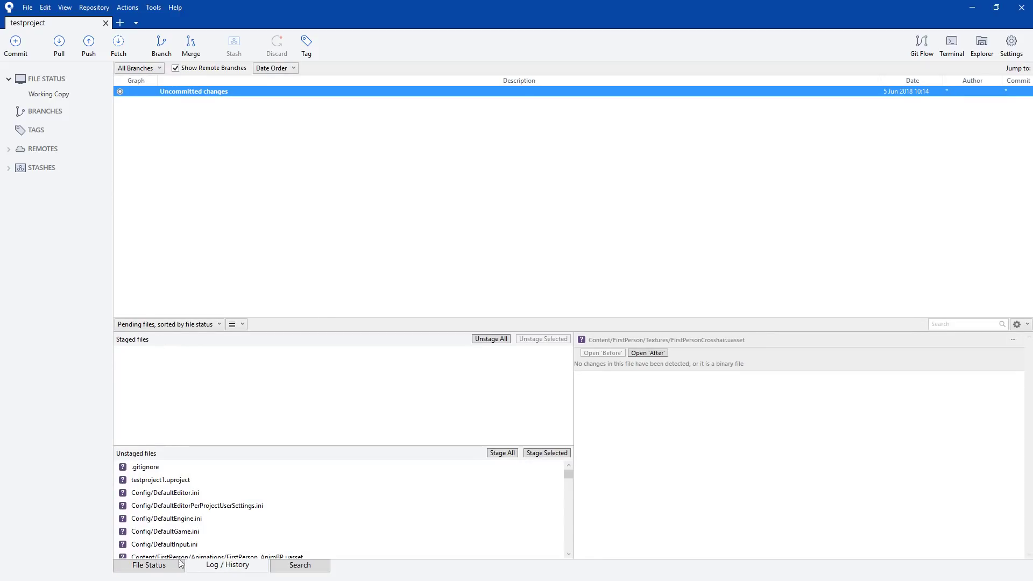
pyautogui.click(149, 565)
pyautogui.click(228, 565)
pyautogui.click(300, 565)
pyautogui.click(237, 566)
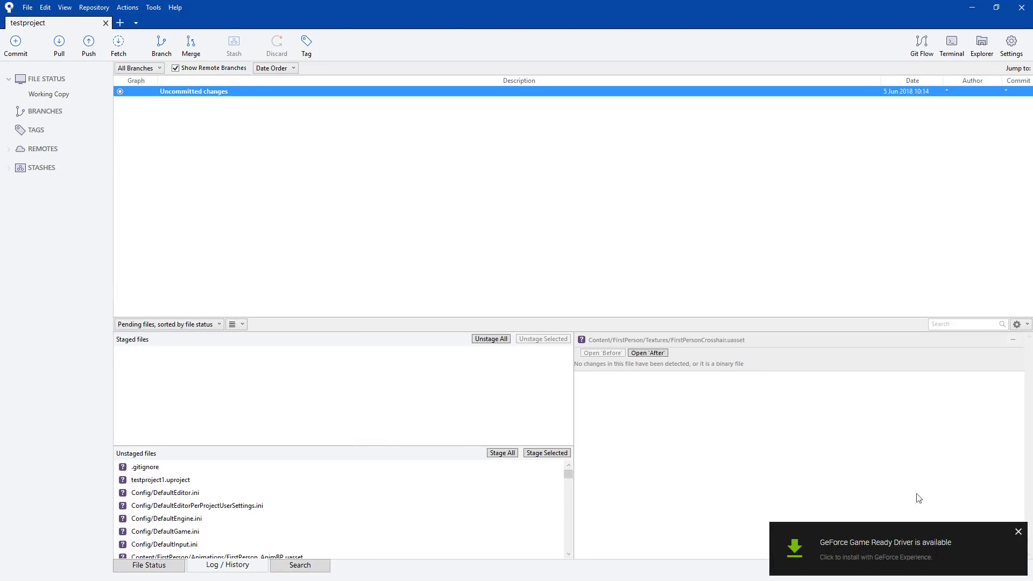
pyautogui.click(1018, 539)
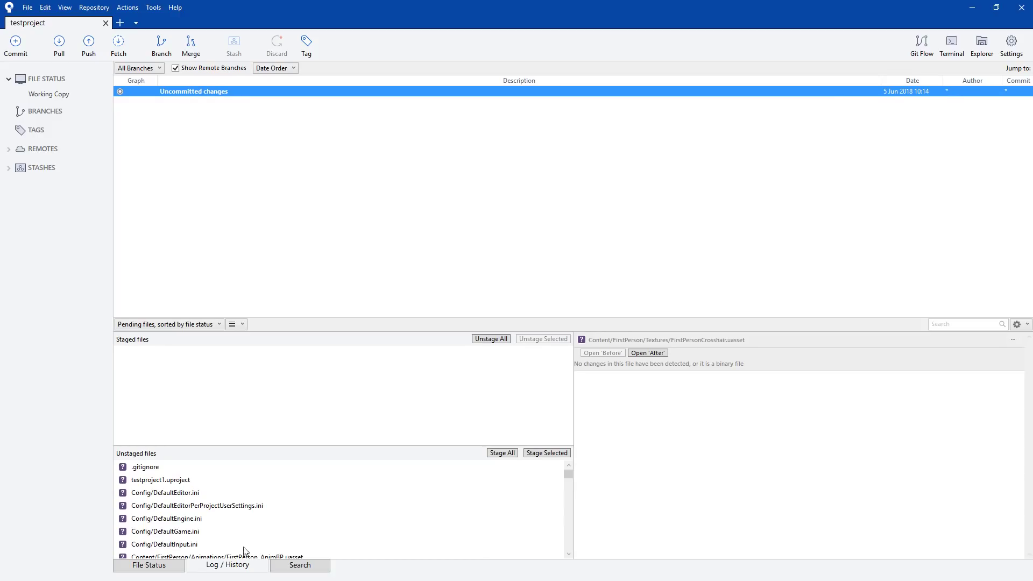
pyautogui.click(161, 564)
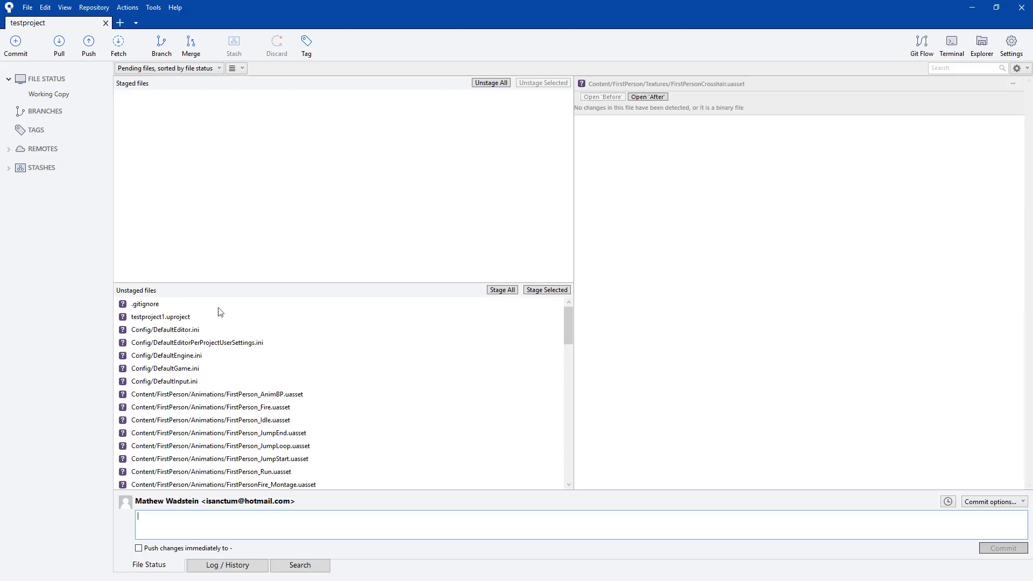
pyautogui.click(504, 292)
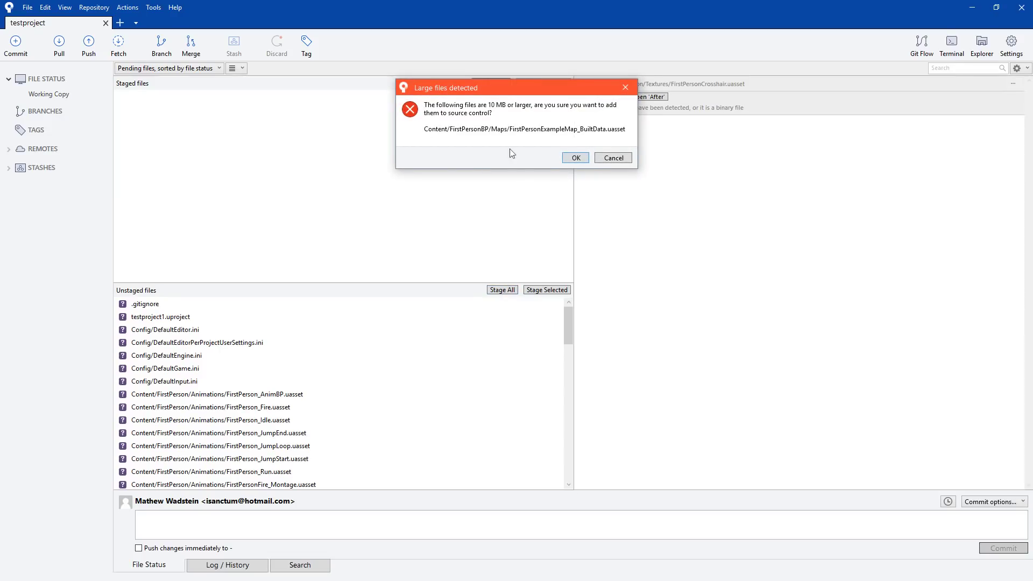
pyautogui.moveTo(489, 91); pyautogui.dragTo(487, 108)
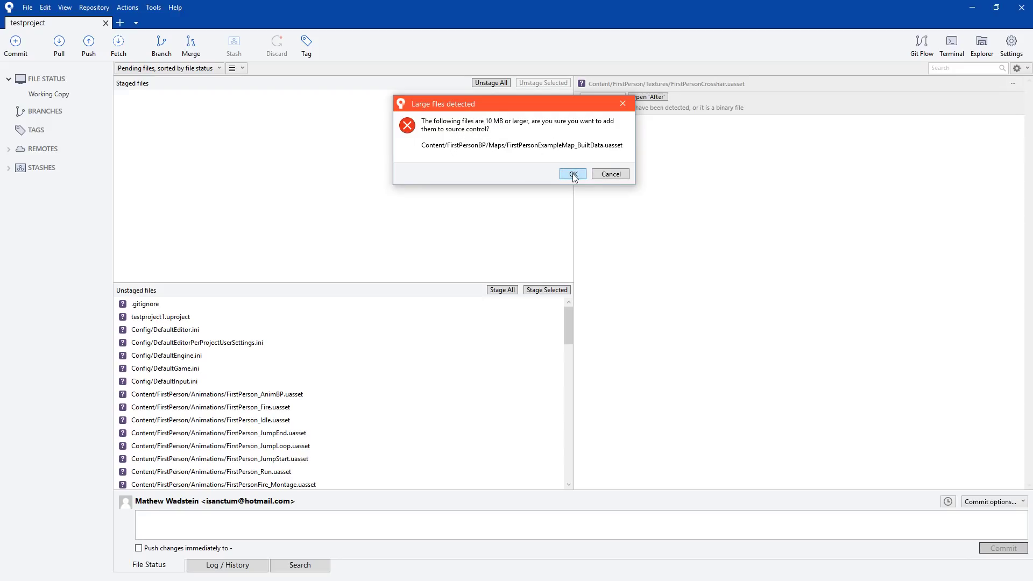
pyautogui.click(615, 174)
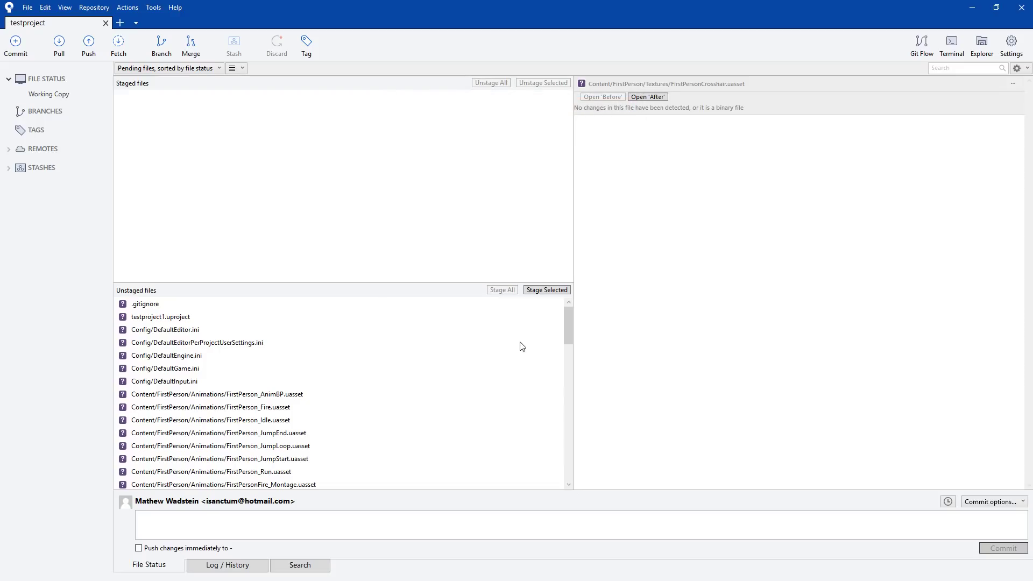
pyautogui.moveTo(569, 343)
pyautogui.mouseDown()
pyautogui.moveTo(569, 489)
pyautogui.moveTo(575, 325)
pyautogui.mouseUp()
# Initialise the repository for Git LFS and start using it
pyautogui.click(94, 7)
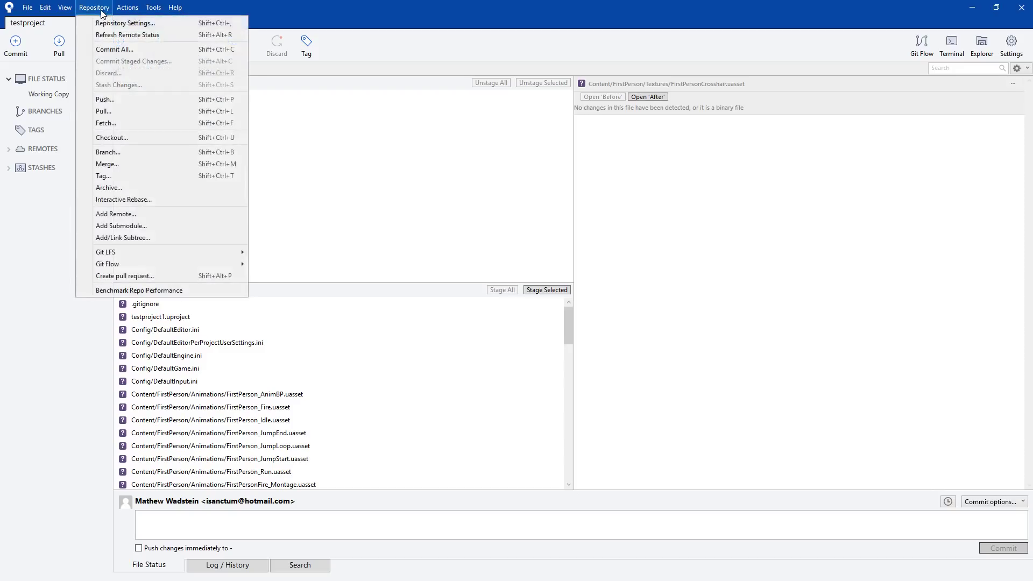
pyautogui.moveTo(170, 251)
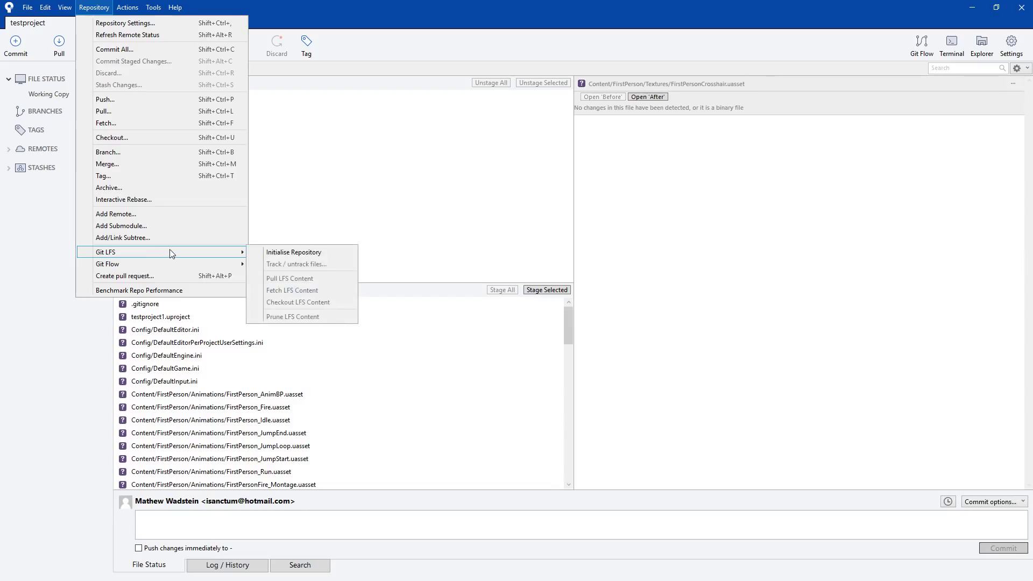
pyautogui.click(282, 252)
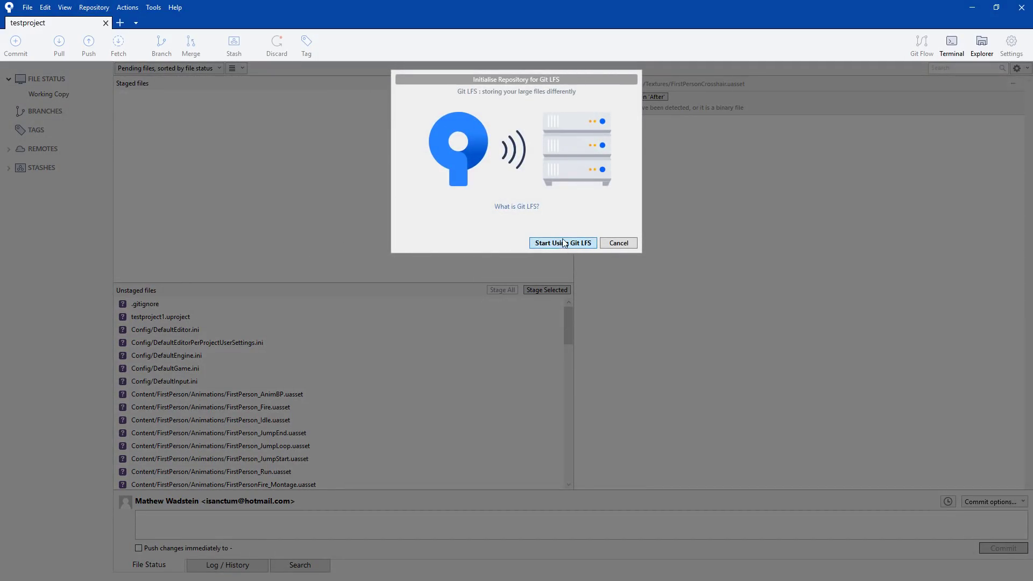
pyautogui.click(564, 243)
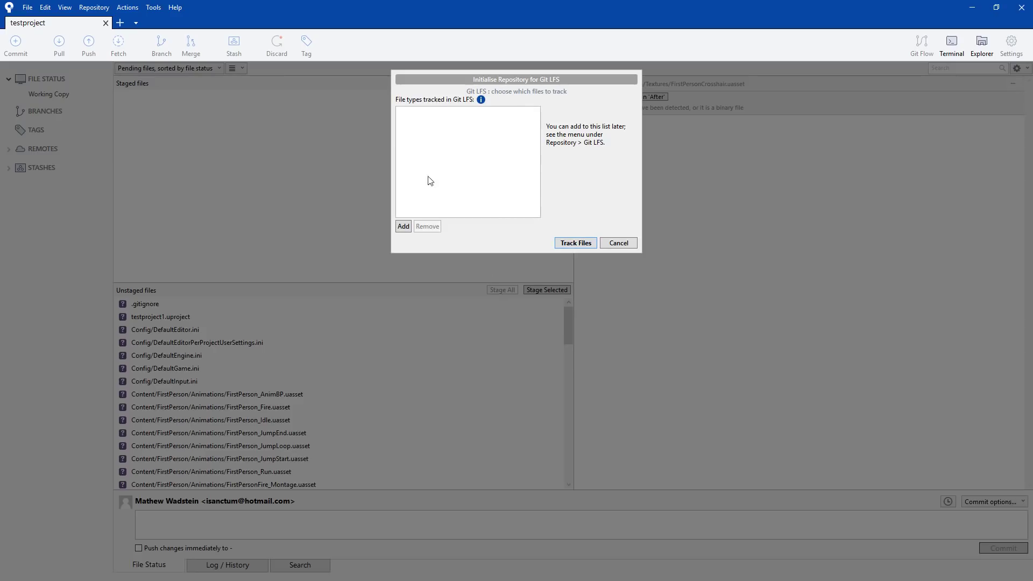
# Add uasset as a file extension tracked in Git LFS, accept it as *.uasset, and start tracking the files
pyautogui.click(408, 227)
pyautogui.click(437, 253)
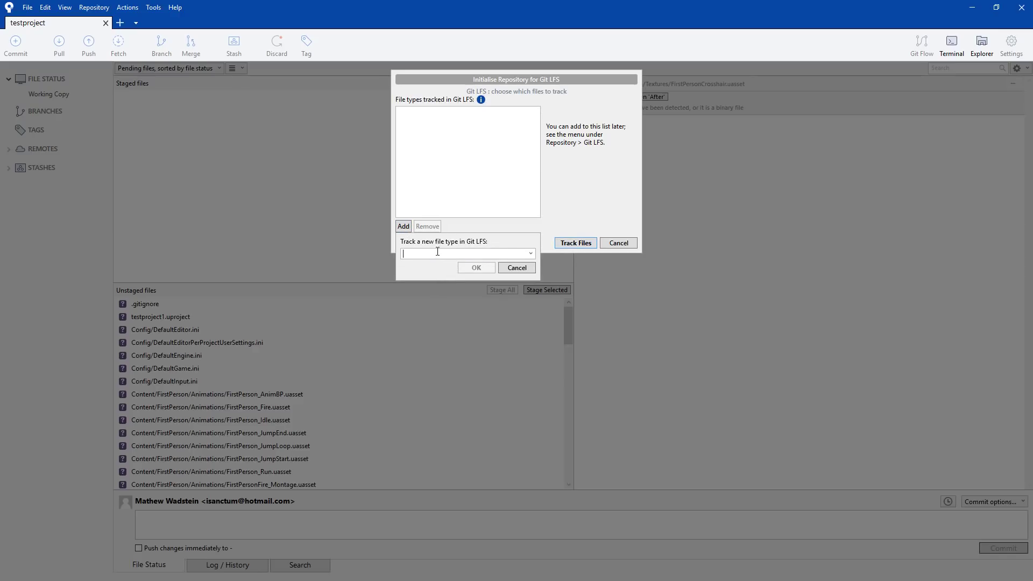
pyautogui.write('uasset')
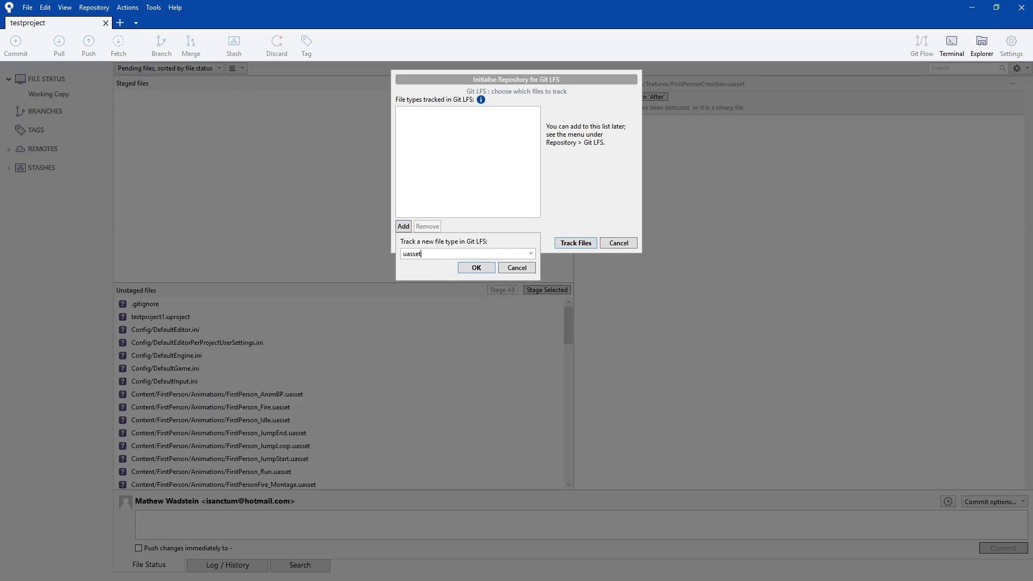
pyautogui.click(475, 268)
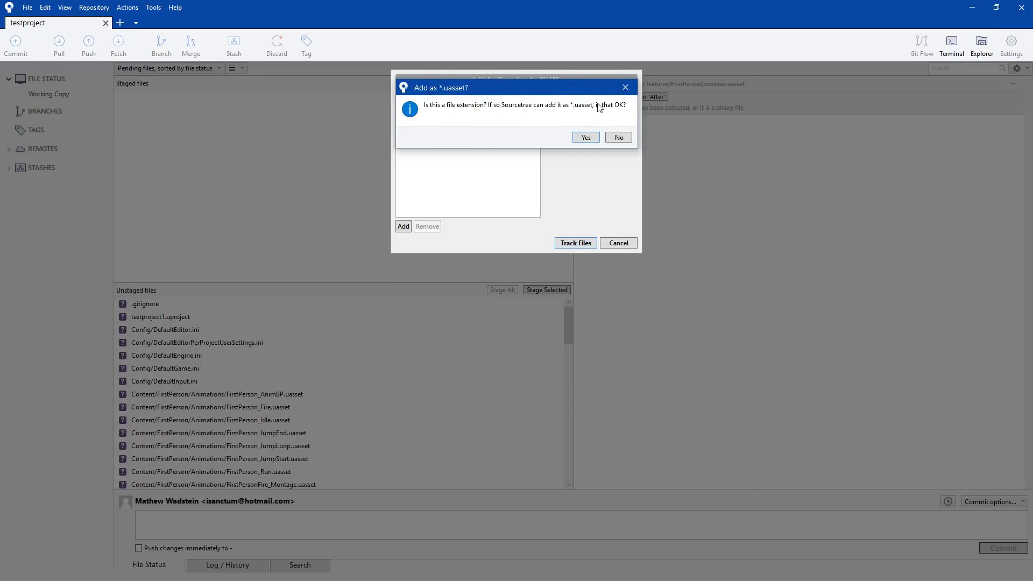
pyautogui.click(586, 138)
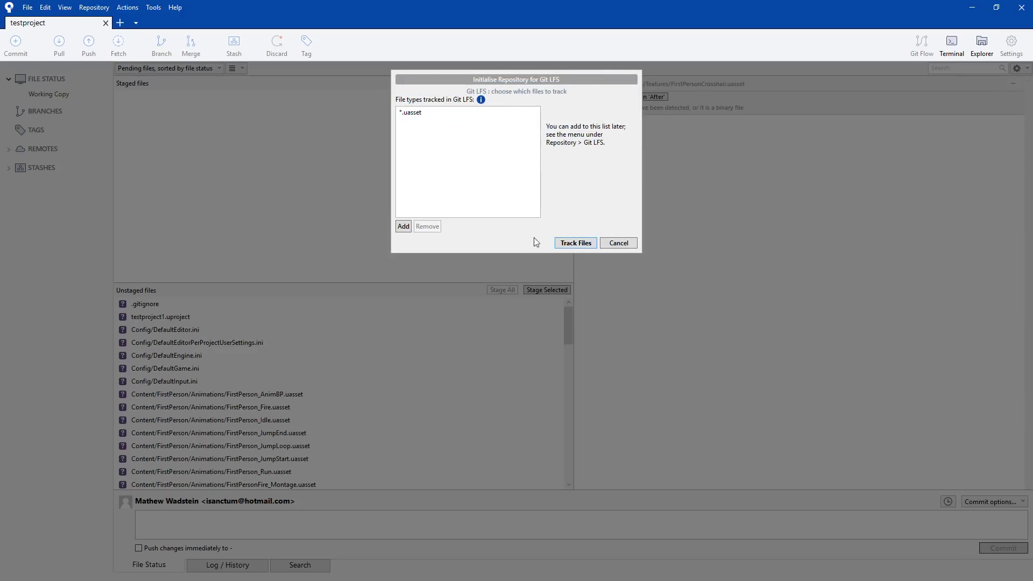
pyautogui.click(573, 246)
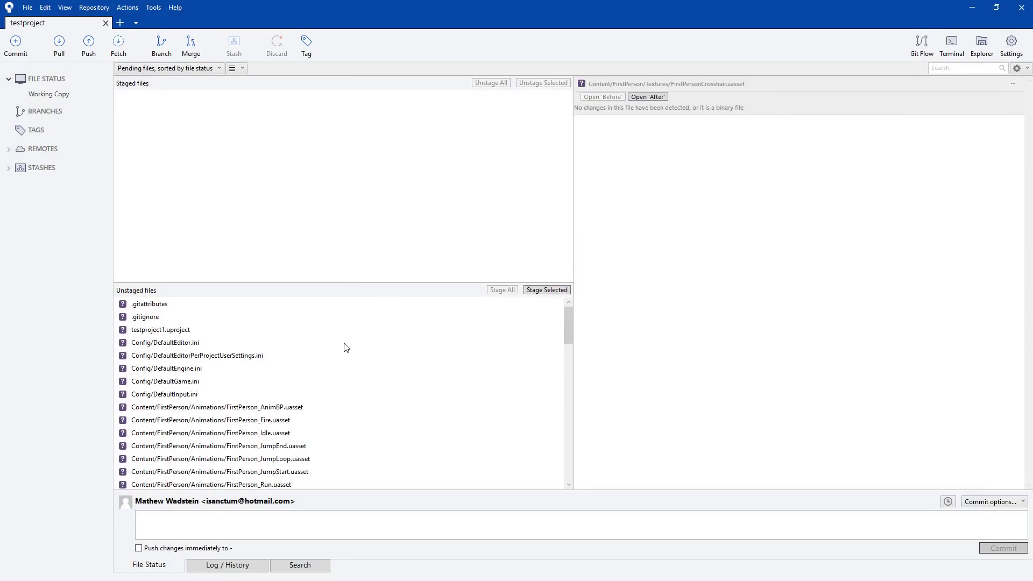
# Examine the full list of unstaged files and the file types tracked in Git LFS, without changing the tracking list
pyautogui.moveTo(569, 317); pyautogui.dragTo(563, 397)
pyautogui.click(380, 396)
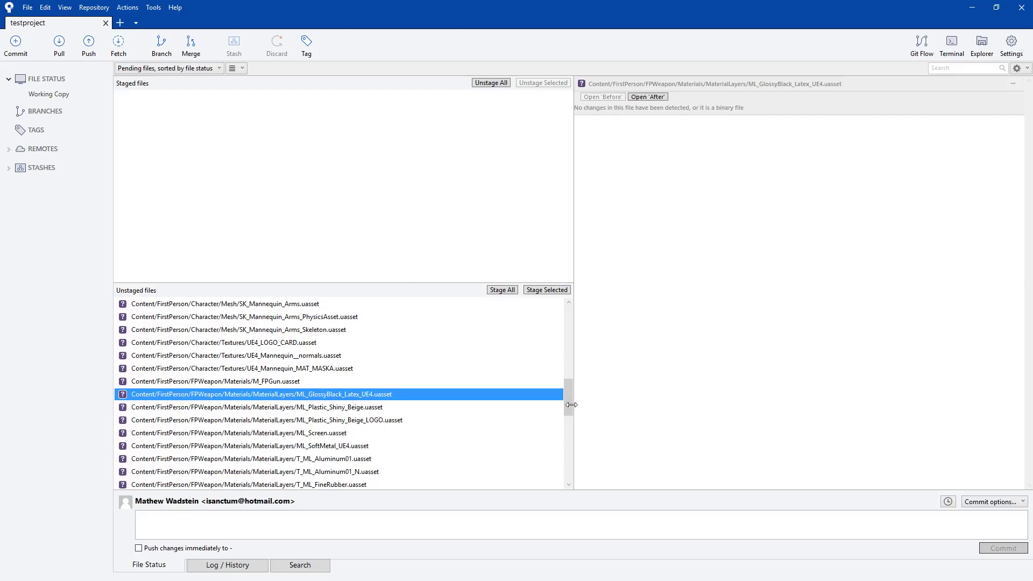
pyautogui.moveTo(568, 405); pyautogui.dragTo(561, 305)
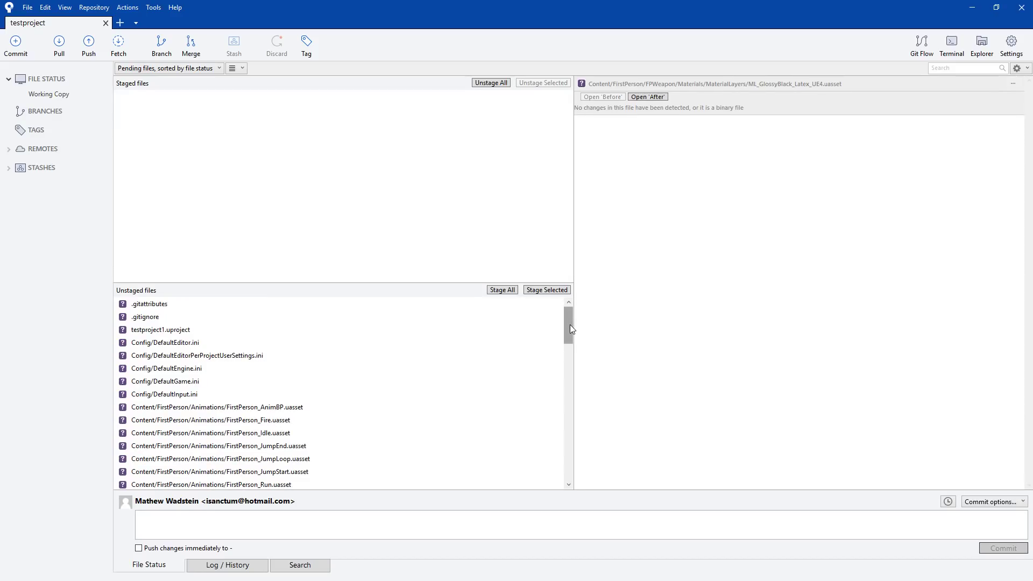
pyautogui.moveTo(568, 330); pyautogui.dragTo(567, 466)
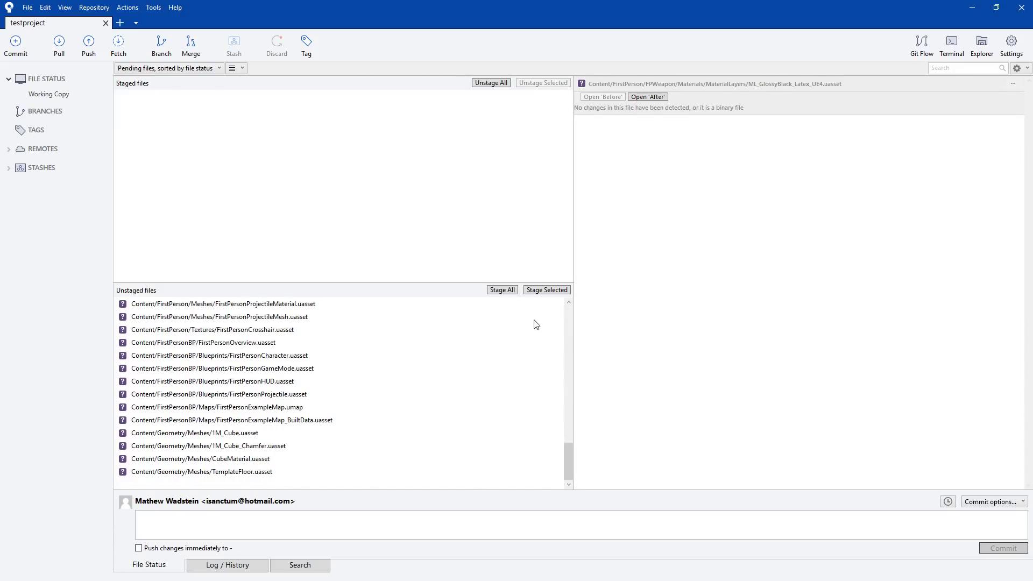
pyautogui.click(95, 7)
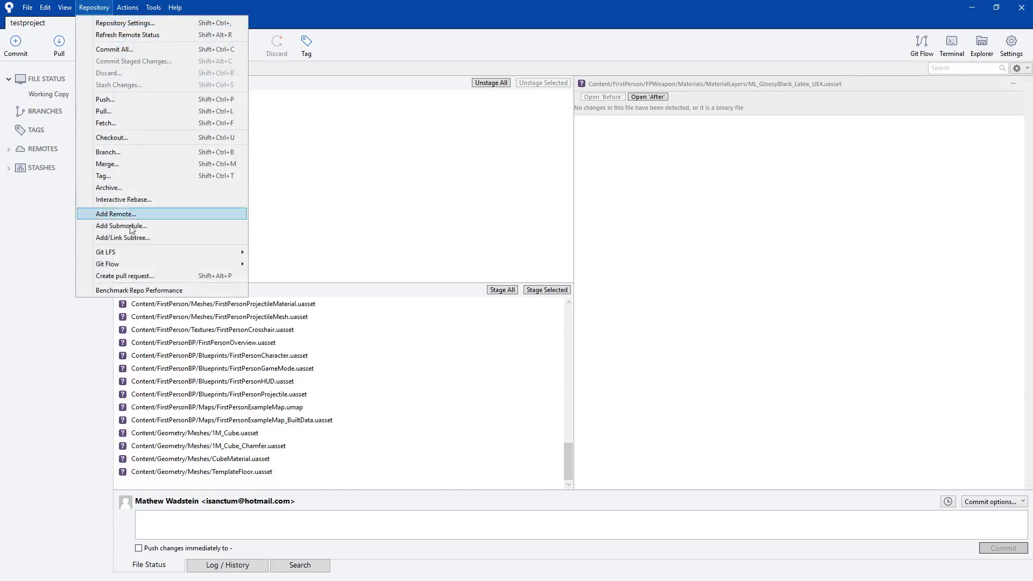
pyautogui.moveTo(140, 250)
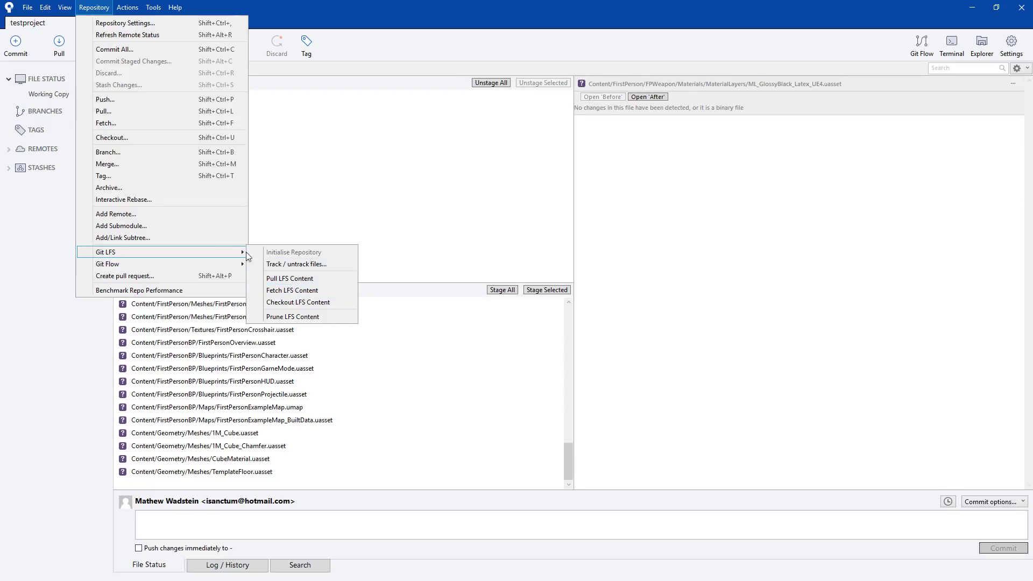
pyautogui.click(293, 264)
pyautogui.click(444, 108)
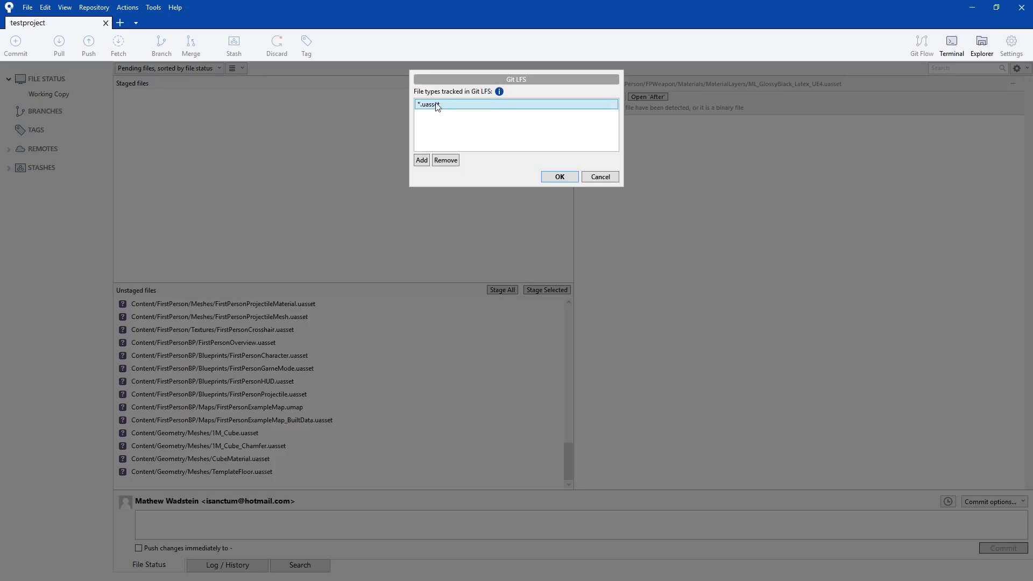
pyautogui.click(601, 179)
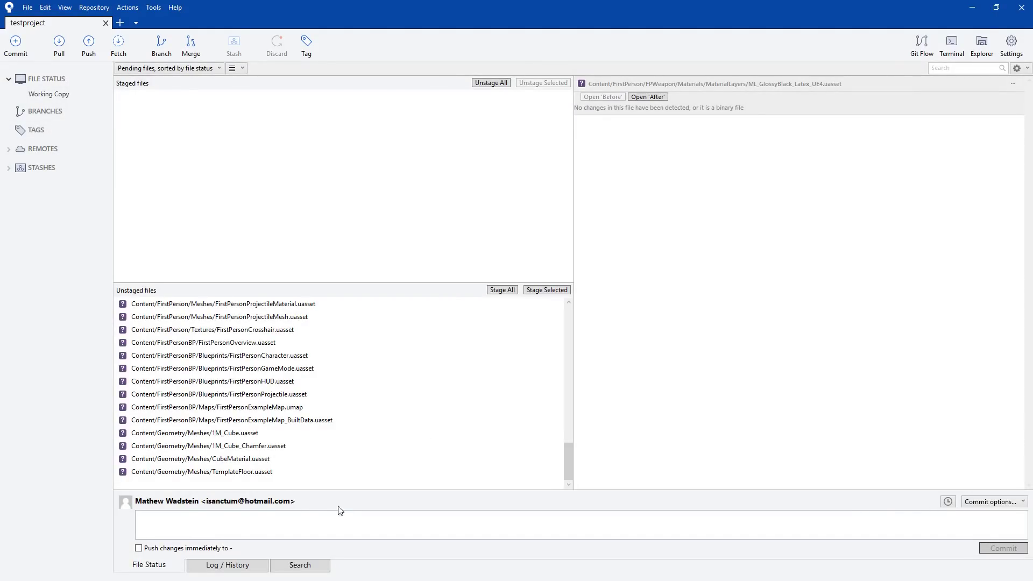
# Stage all unstaged files, and review the staged list and the contents of .gitattributes
pyautogui.click(498, 291)
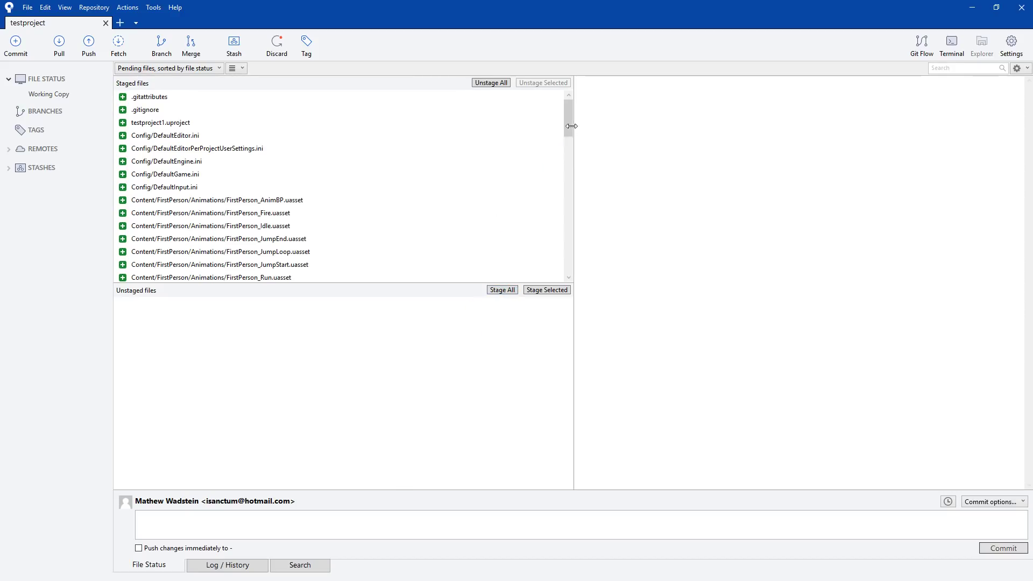
pyautogui.moveTo(569, 127)
pyautogui.mouseDown()
pyautogui.moveTo(566, 253)
pyautogui.moveTo(577, 115)
pyautogui.mouseUp()
pyautogui.click(144, 97)
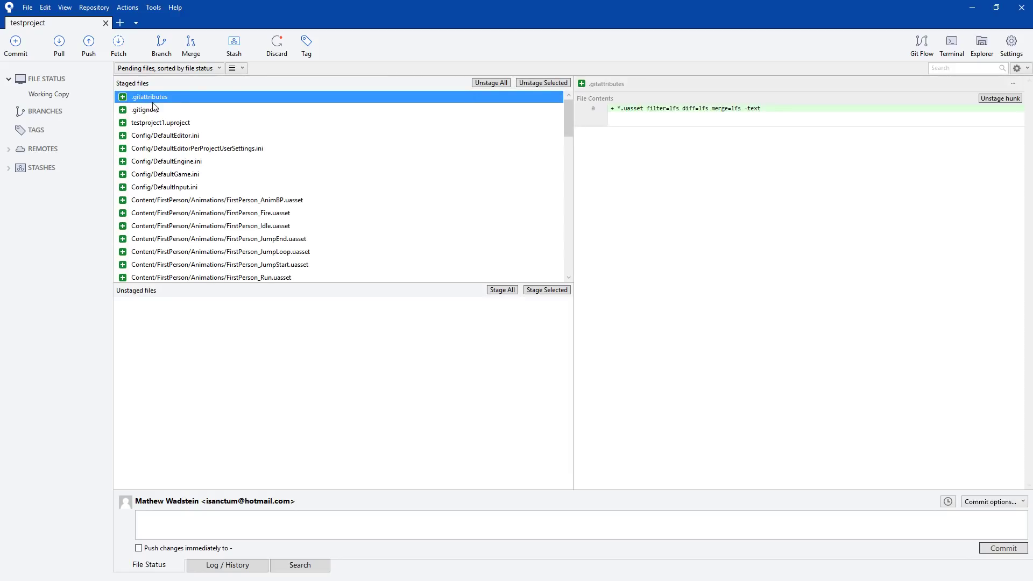
pyautogui.scroll(-20, 248, 154)
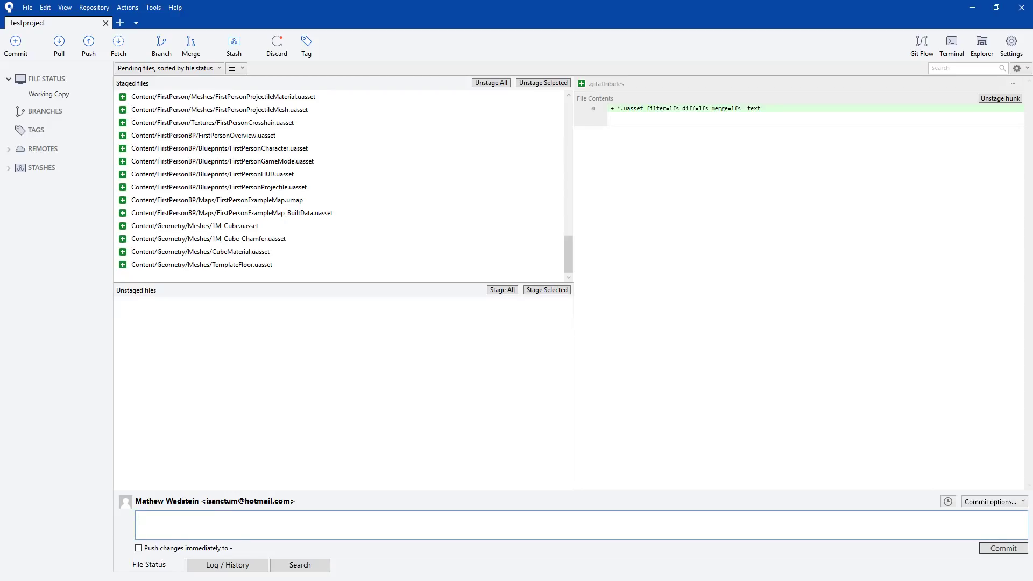
# Commit the staged files with the message First Commit, pushing immediately to the remote, and show the full output of the operation
pyautogui.write('Commit')
pyautogui.click(139, 550)
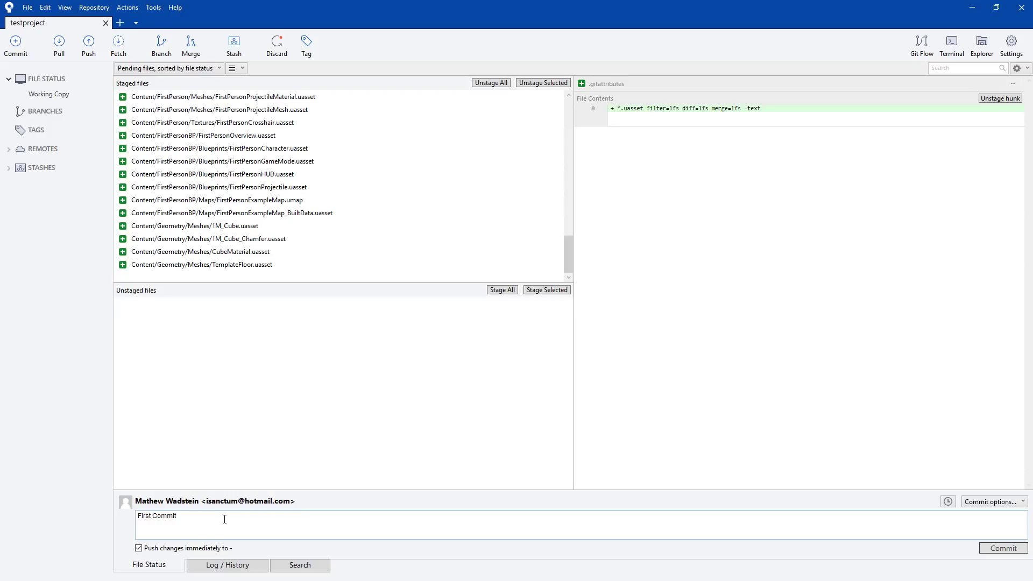
pyautogui.click(1000, 549)
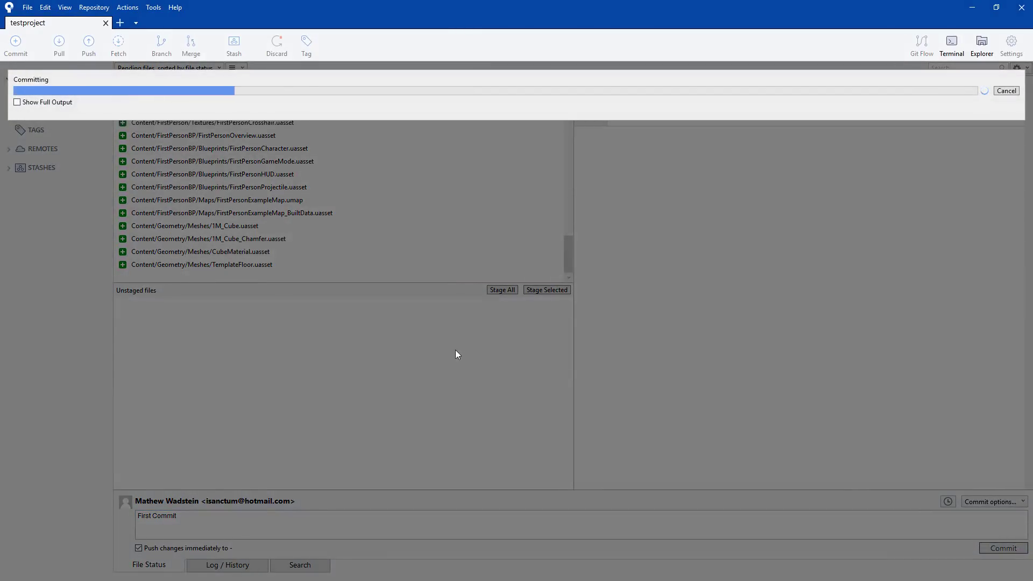
pyautogui.click(47, 101)
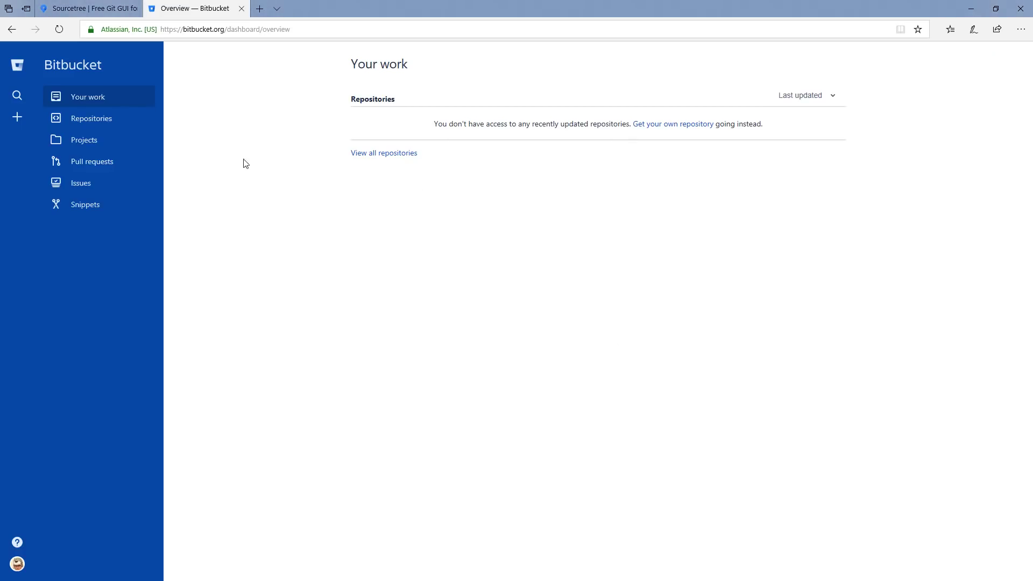
pyautogui.click(84, 119)
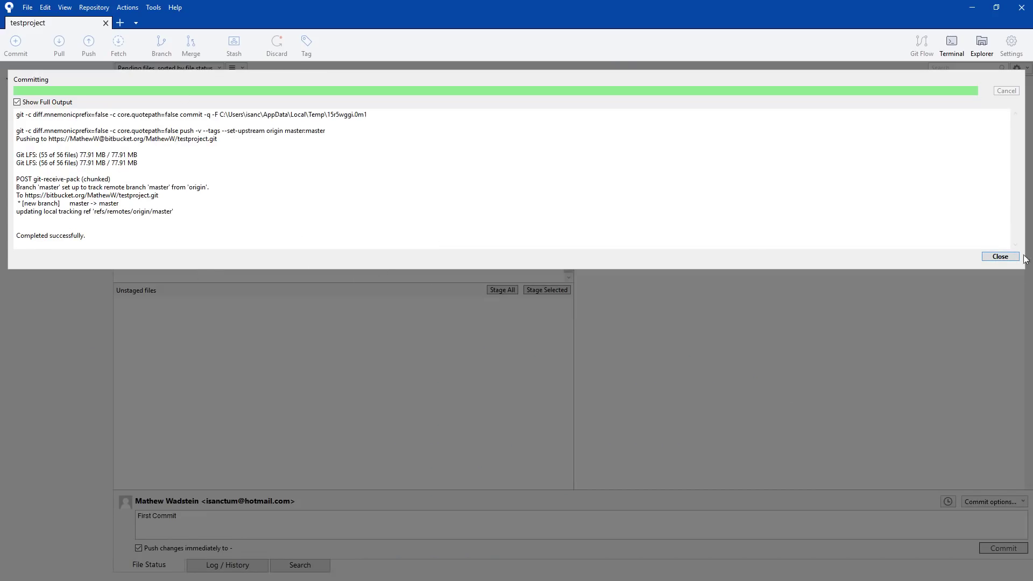
pyautogui.click(1000, 257)
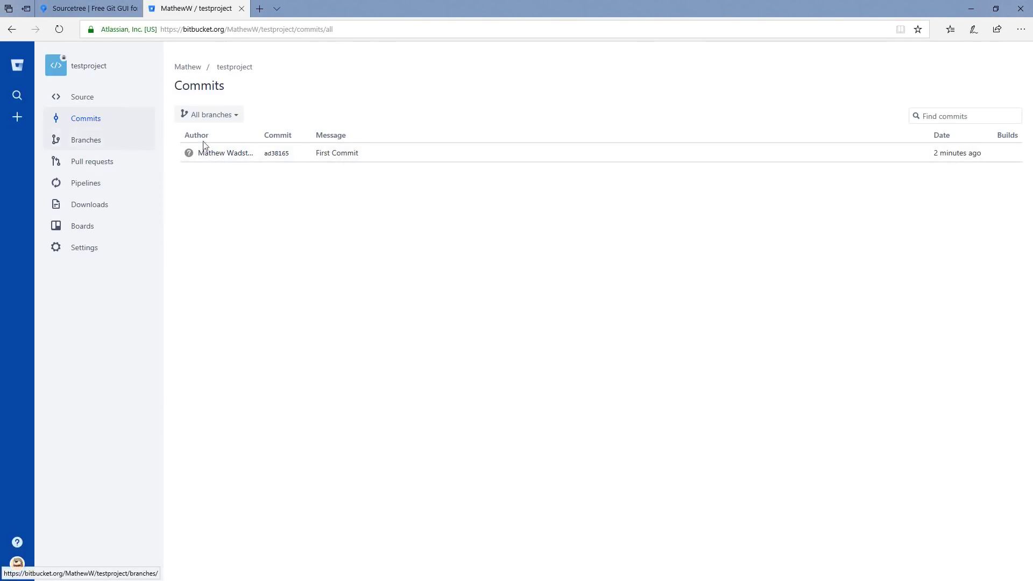
# Review First Commit in the Bitbucket commit list and its full file list in the Sourcetree history
pyautogui.moveTo(223, 155)
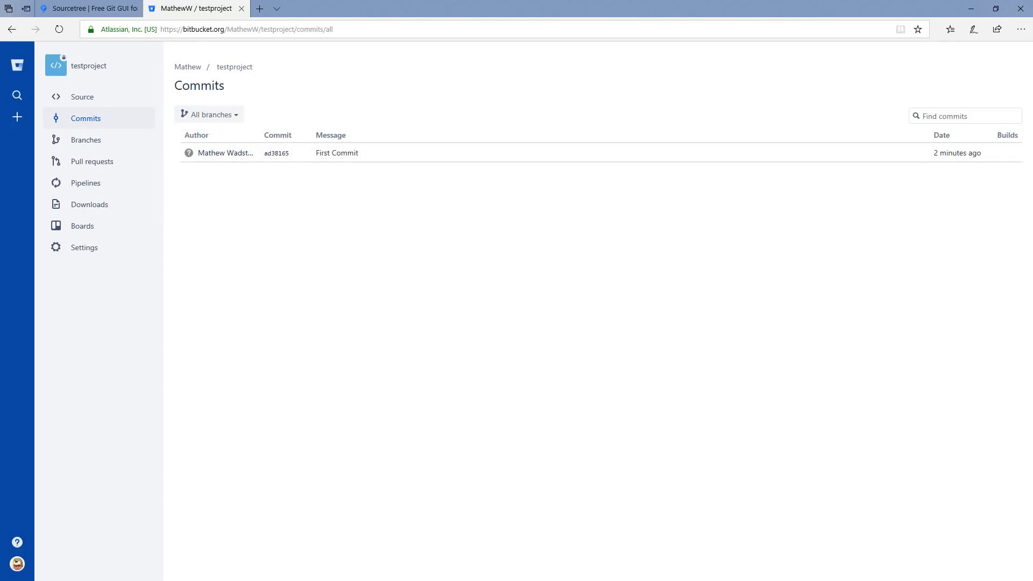
pyautogui.hotkey('alt', 'Tab')
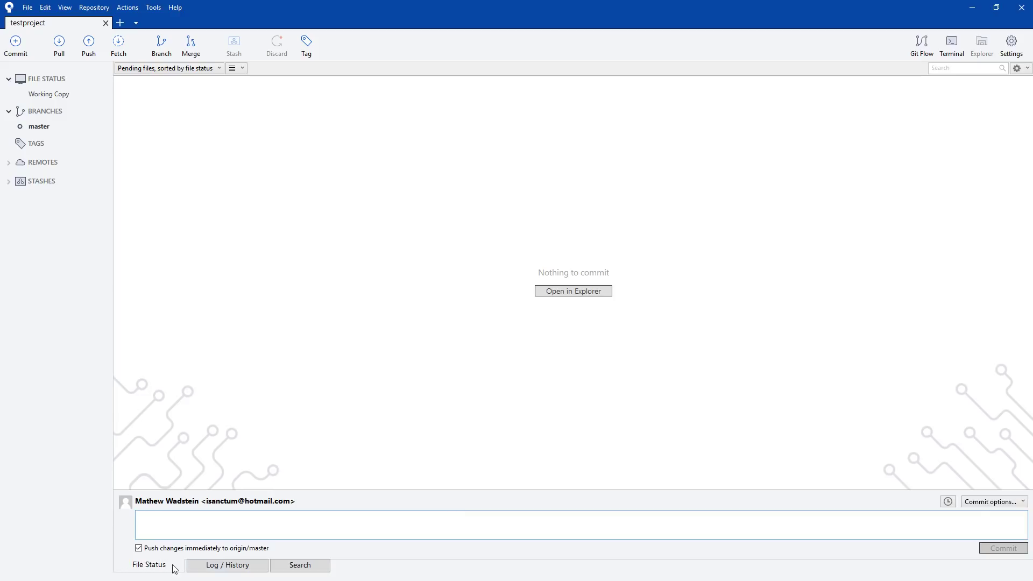
pyautogui.click(226, 566)
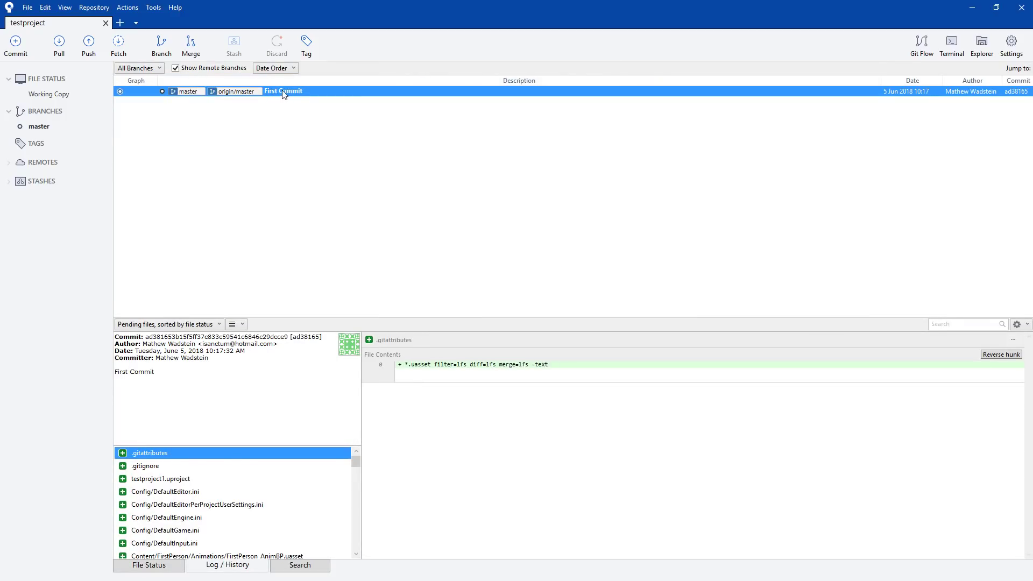
pyautogui.moveTo(354, 458); pyautogui.dragTo(354, 550)
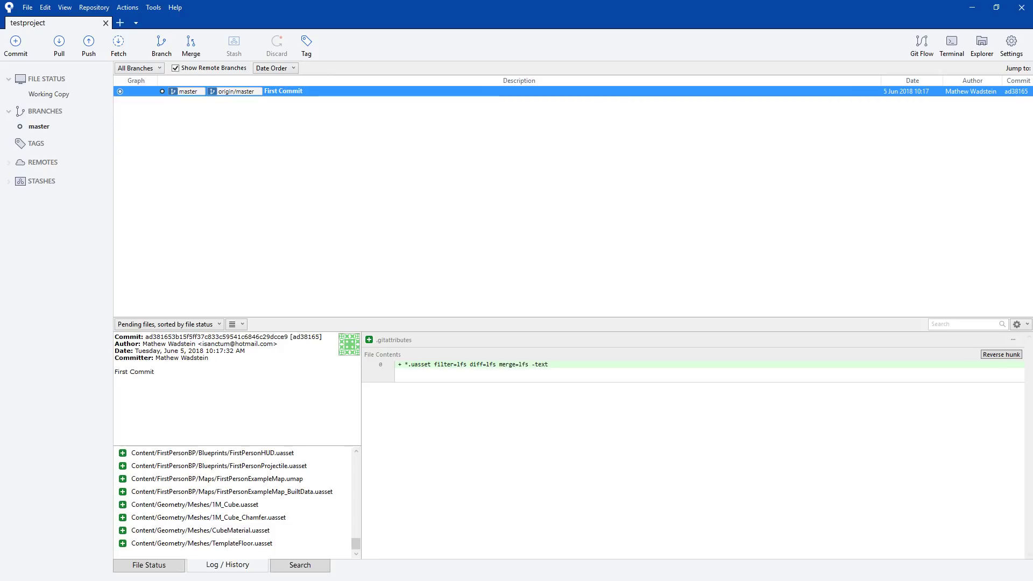
# Switch to File Explorer and examine the UE4 projects folder and the contents of TPP_Firelands
pyautogui.hotkey('alt', 'Tab')
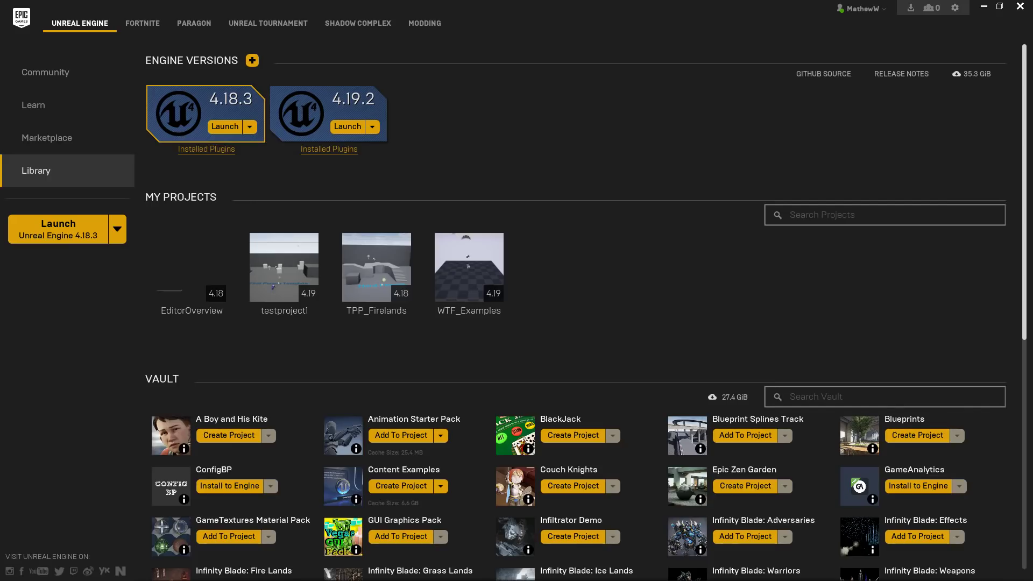
pyautogui.hotkey('alt', 'Tab')
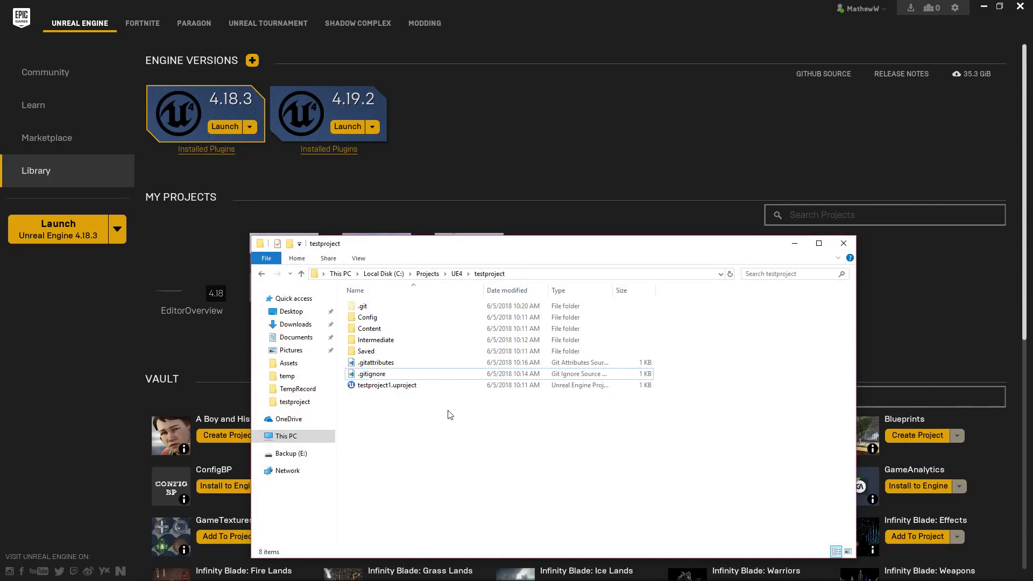
pyautogui.hotkey('alt', 'Up')
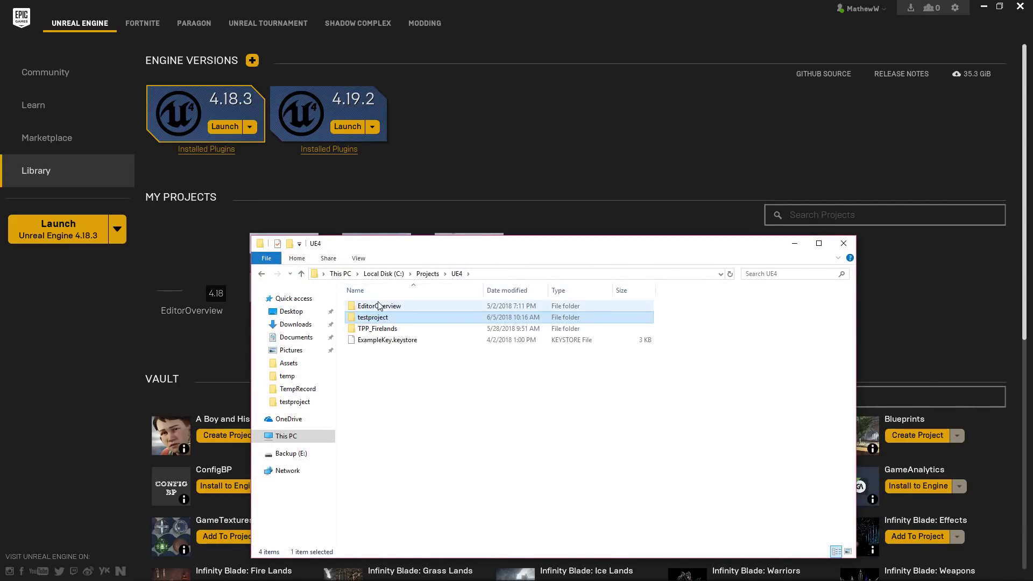
pyautogui.click(384, 331)
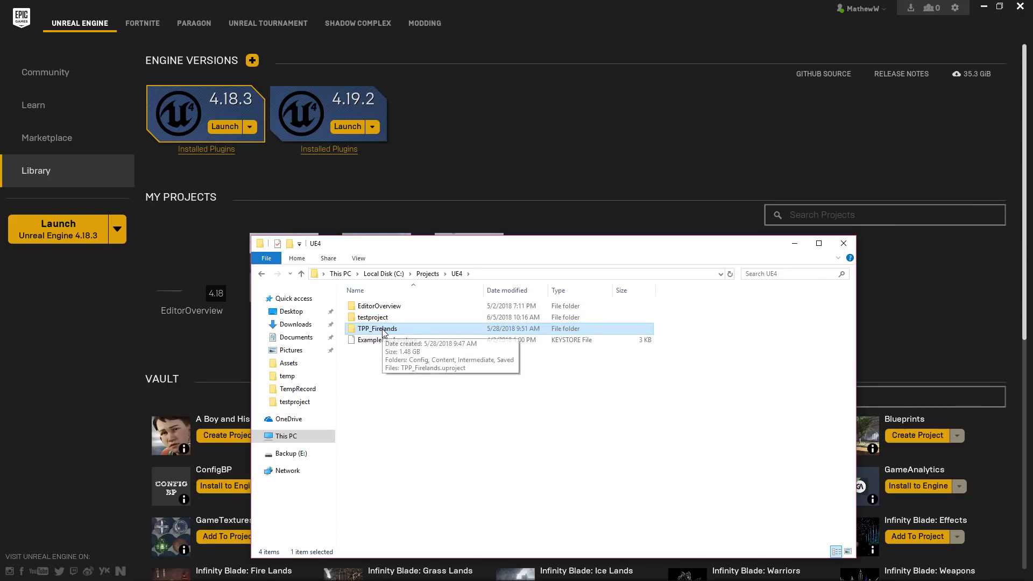
pyautogui.click(401, 401)
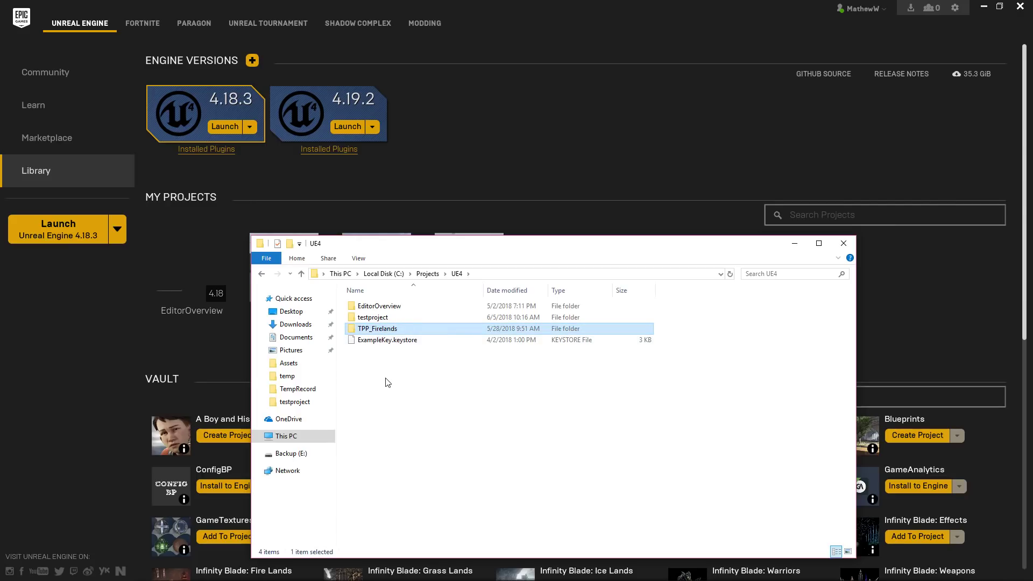
pyautogui.click(391, 383)
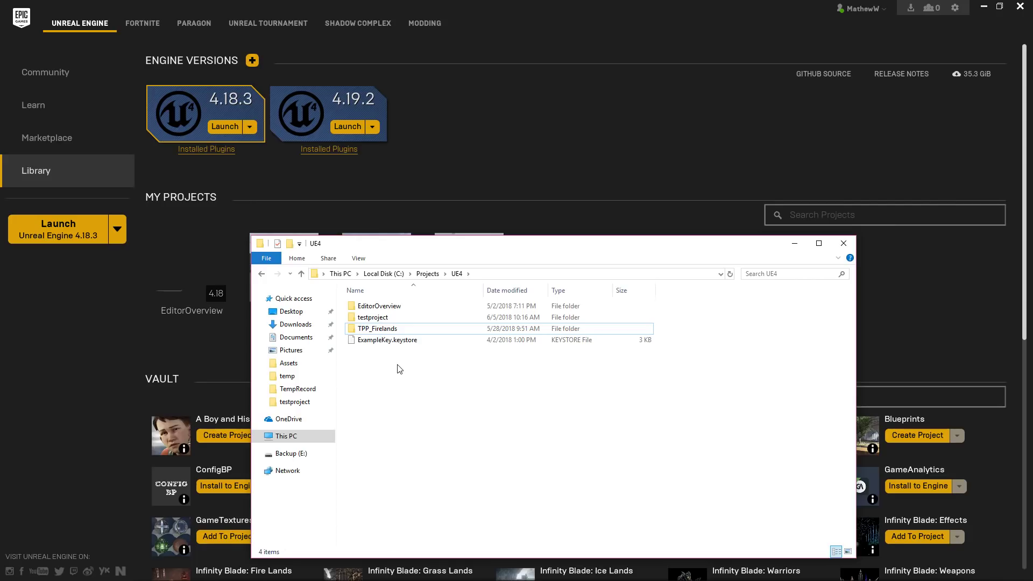
pyautogui.doubleClick(377, 329)
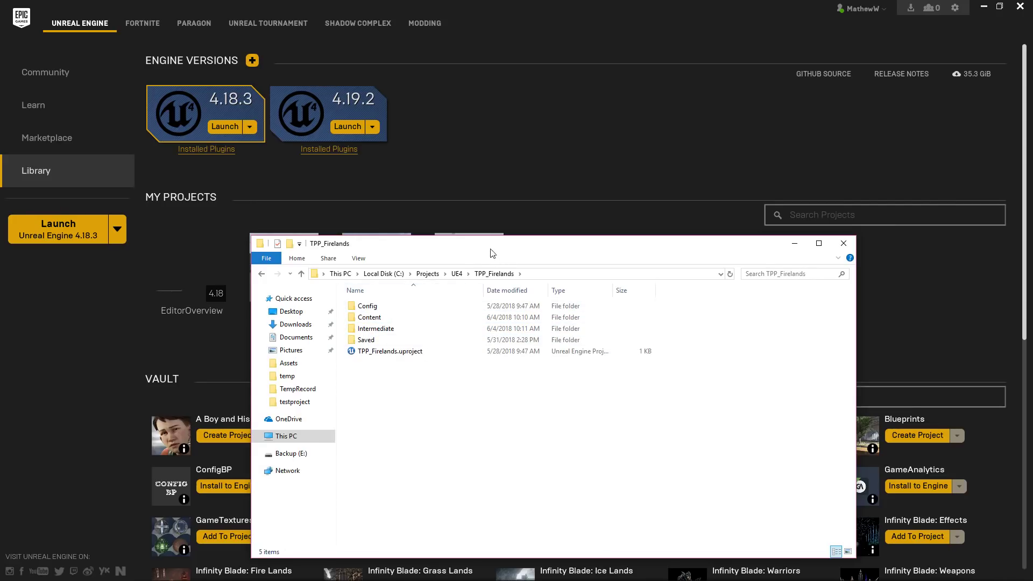
pyautogui.click(457, 274)
# Rename the TPP_Firelands project folder as TPP_Firelands1
pyautogui.click(428, 403)
pyautogui.click(390, 329)
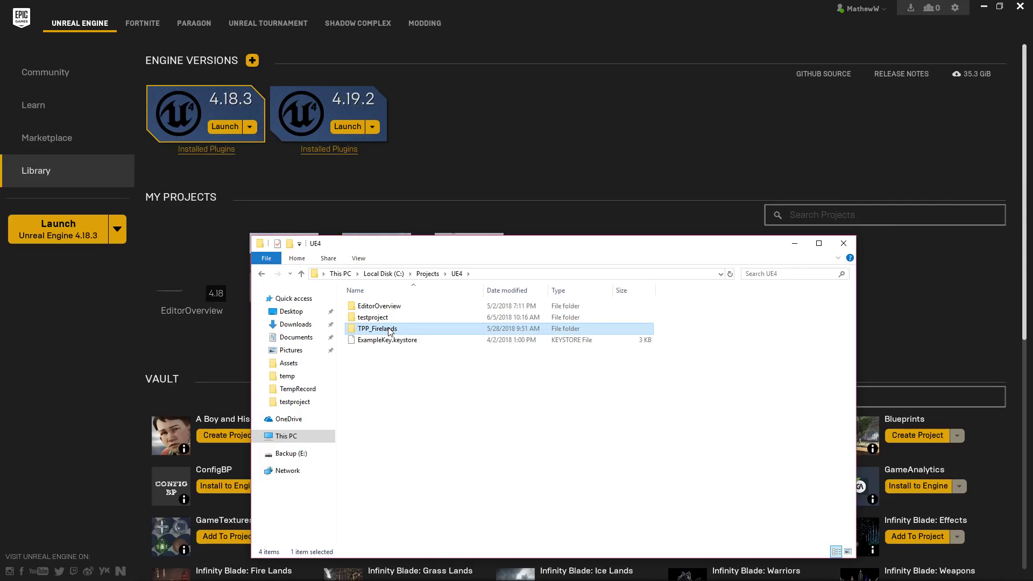
pyautogui.click(390, 330)
pyautogui.click(389, 330)
pyautogui.write('1')
pyautogui.press('Return')
pyautogui.click(399, 384)
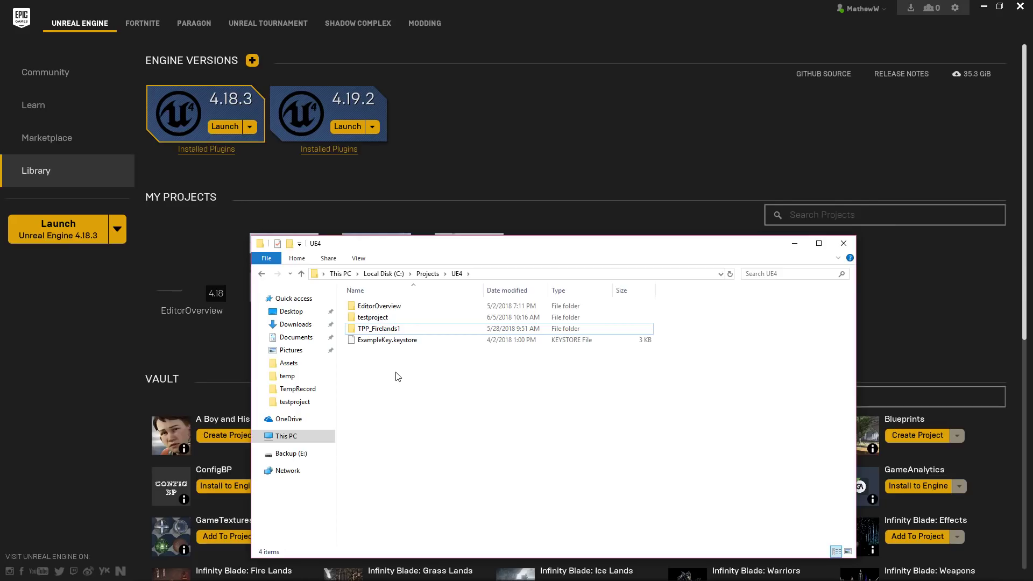
# Examine the contents of the TPP_Firelands1 folder and return to the UE4 projects folder
pyautogui.doubleClick(392, 330)
pyautogui.moveTo(482, 467); pyautogui.dragTo(339, 285)
pyautogui.click(457, 274)
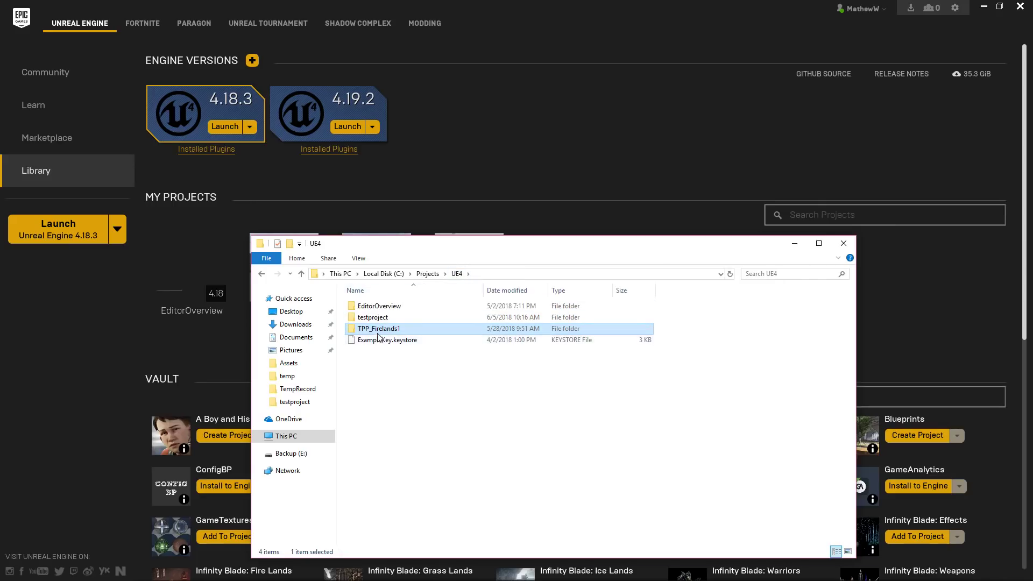
pyautogui.click(390, 380)
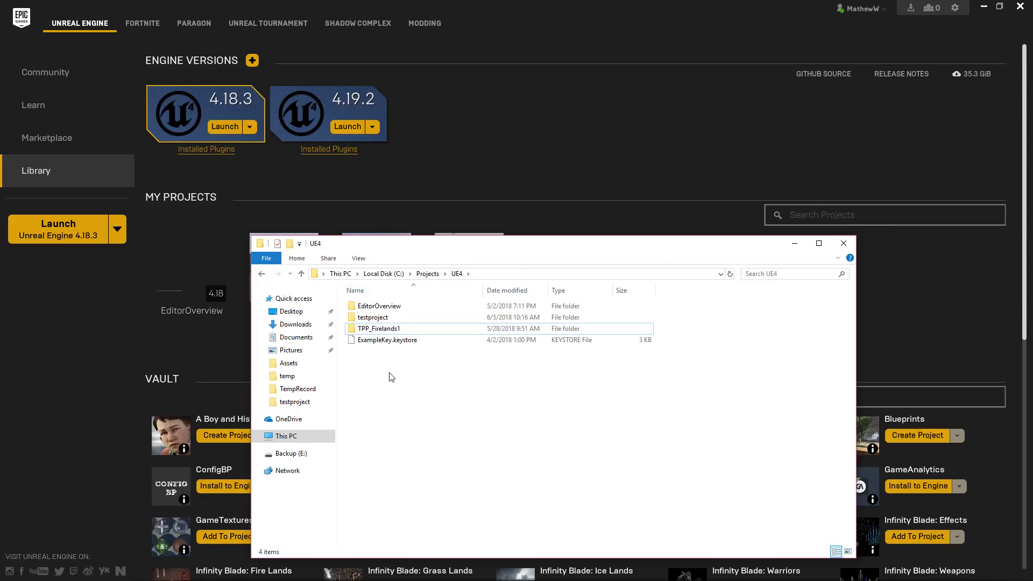
pyautogui.click(393, 343)
pyautogui.click(396, 370)
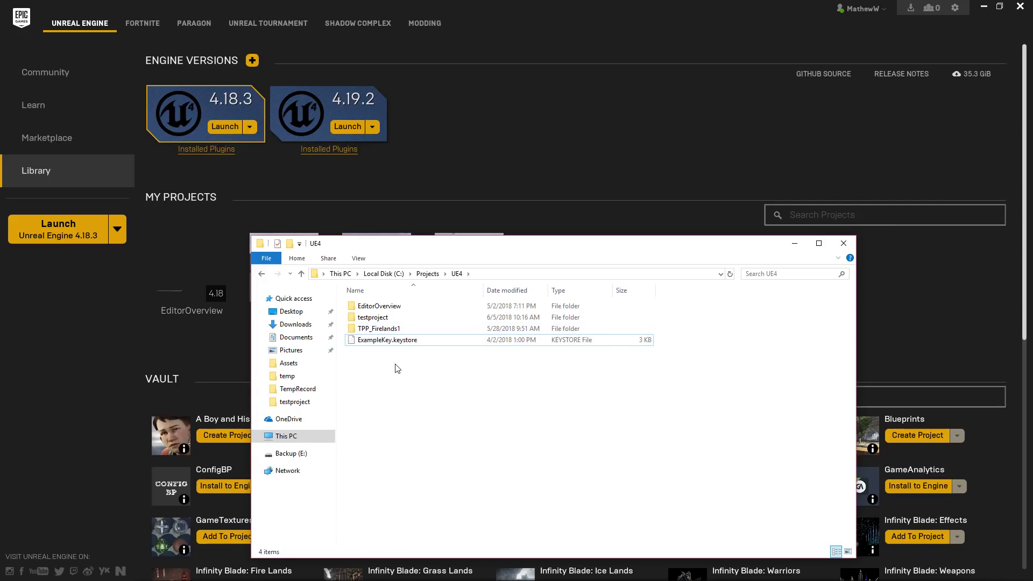
# Open testproject1 from the Epic Games Launcher, and go to the root Content folder with the folder tree shown in the Content Browser
pyautogui.click(476, 170)
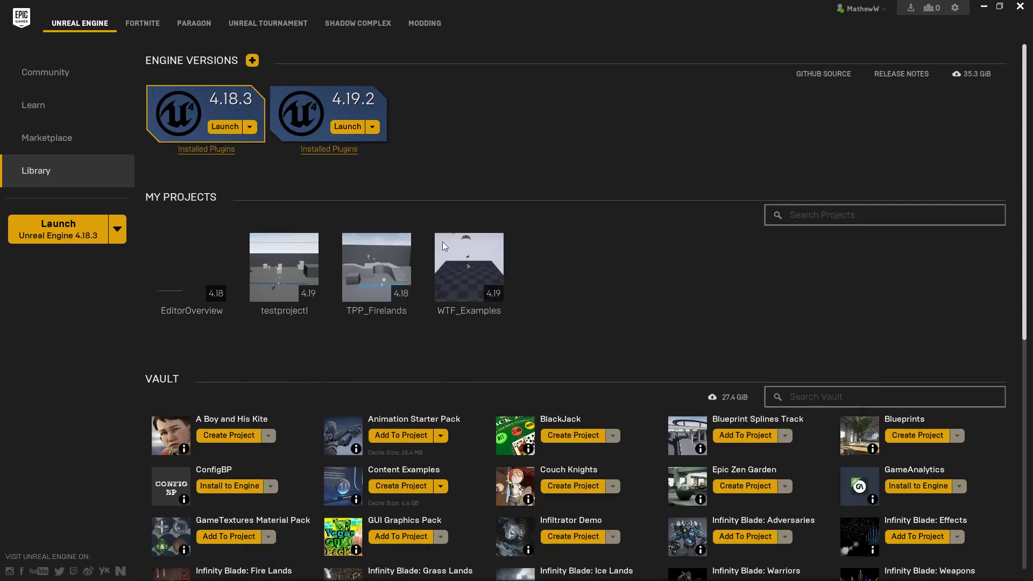
pyautogui.doubleClick(256, 275)
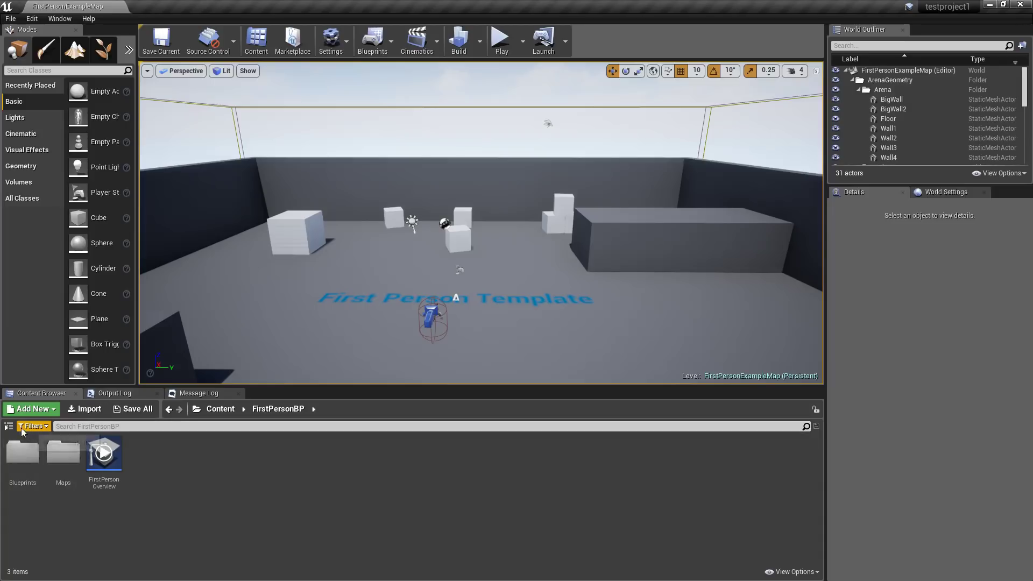
pyautogui.click(9, 427)
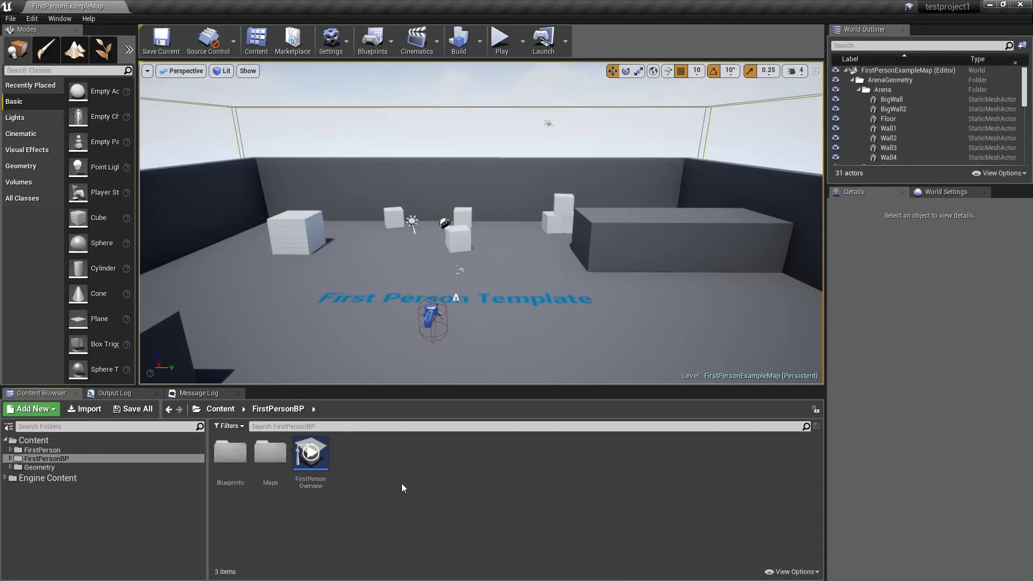
pyautogui.click(38, 443)
# Create an Actor Blueprint class and a Widget Blueprint in the Content folder, keeping their default names
pyautogui.rightClick(473, 473)
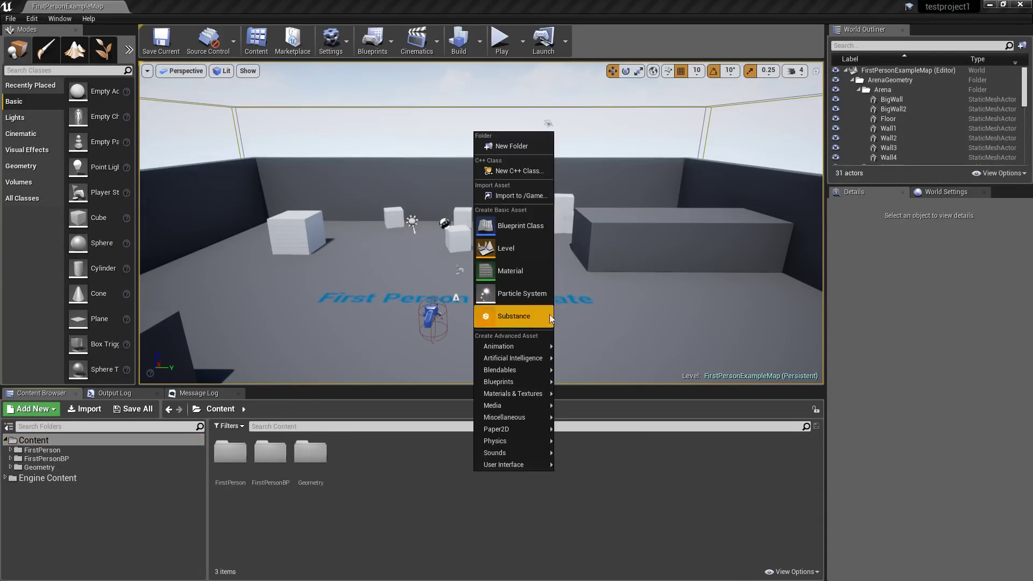
pyautogui.click(503, 226)
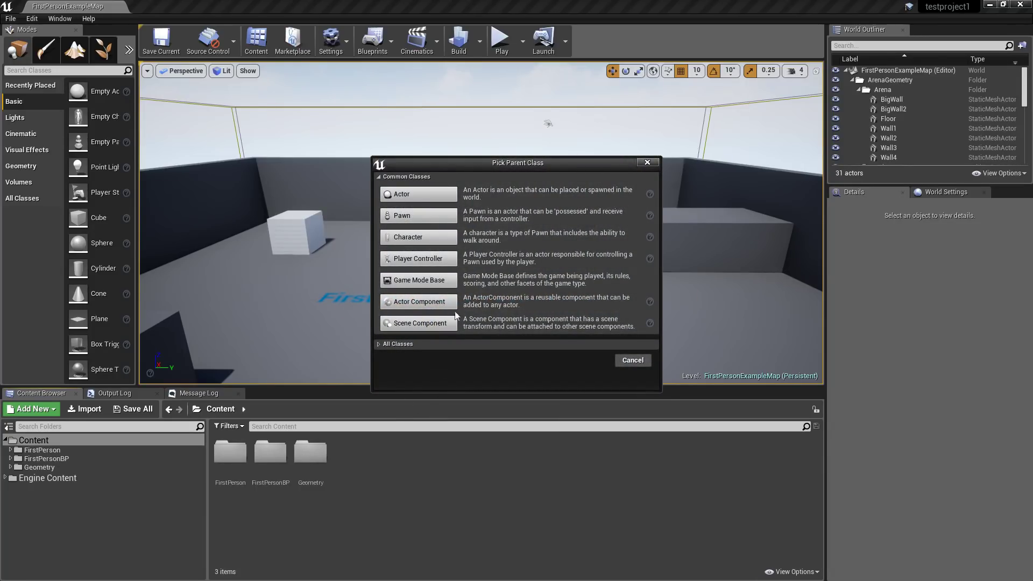
pyautogui.click(419, 194)
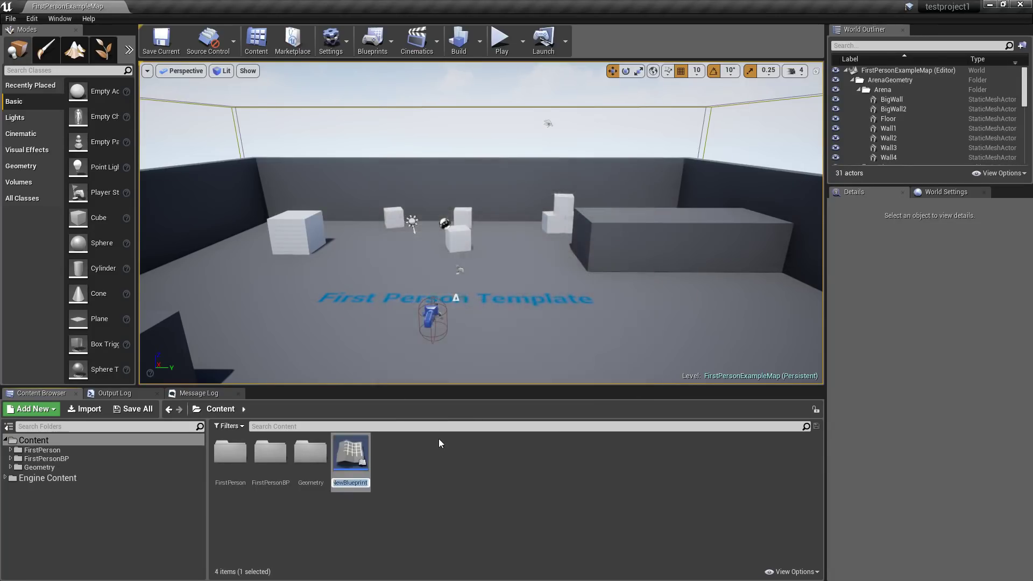
pyautogui.rightClick(421, 470)
pyautogui.moveTo(469, 435)
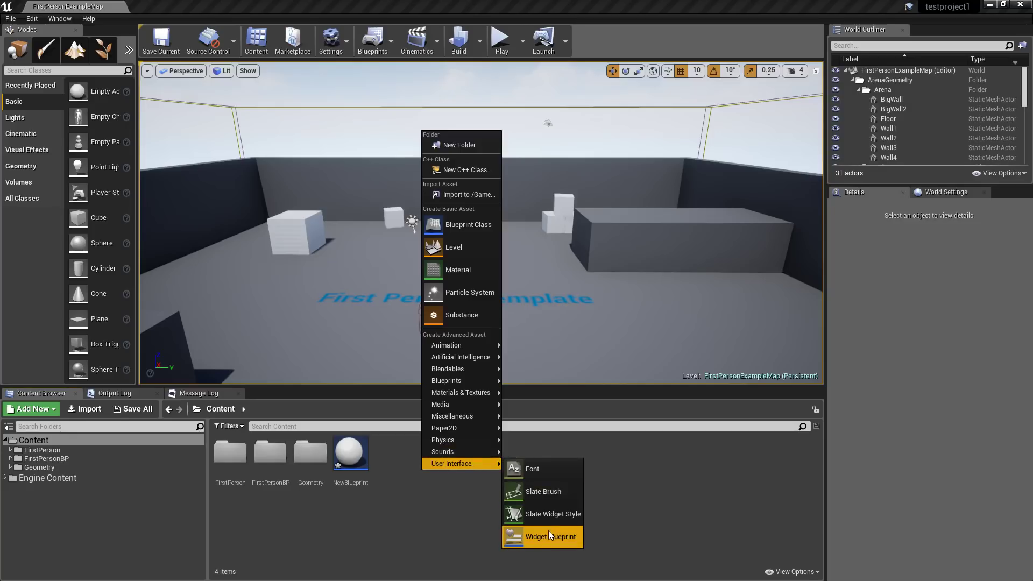
pyautogui.click(549, 534)
pyautogui.click(466, 460)
# Create two materials in the Content folder, keeping their default names
pyautogui.rightClick(467, 461)
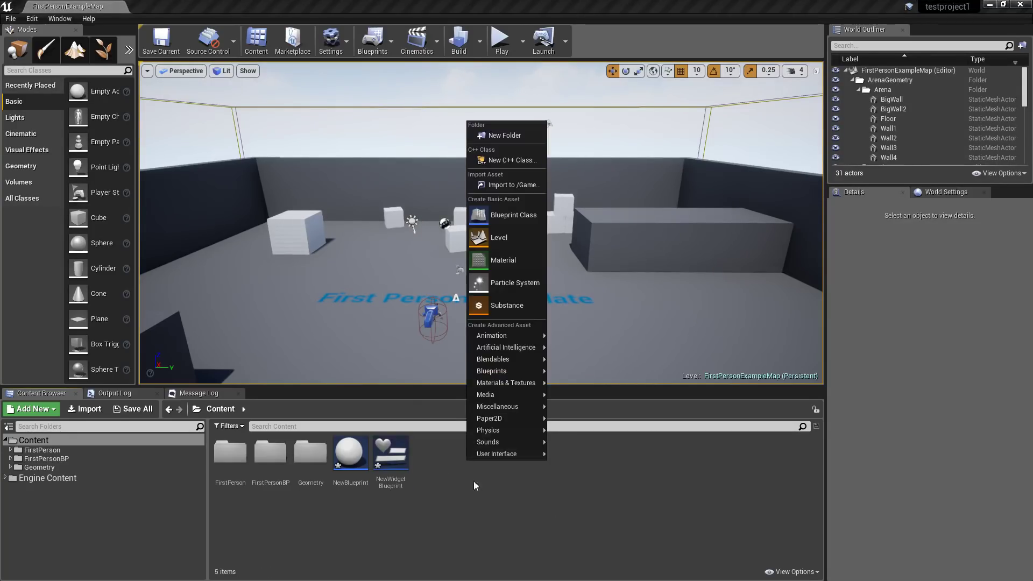
pyautogui.click(512, 260)
pyautogui.click(507, 463)
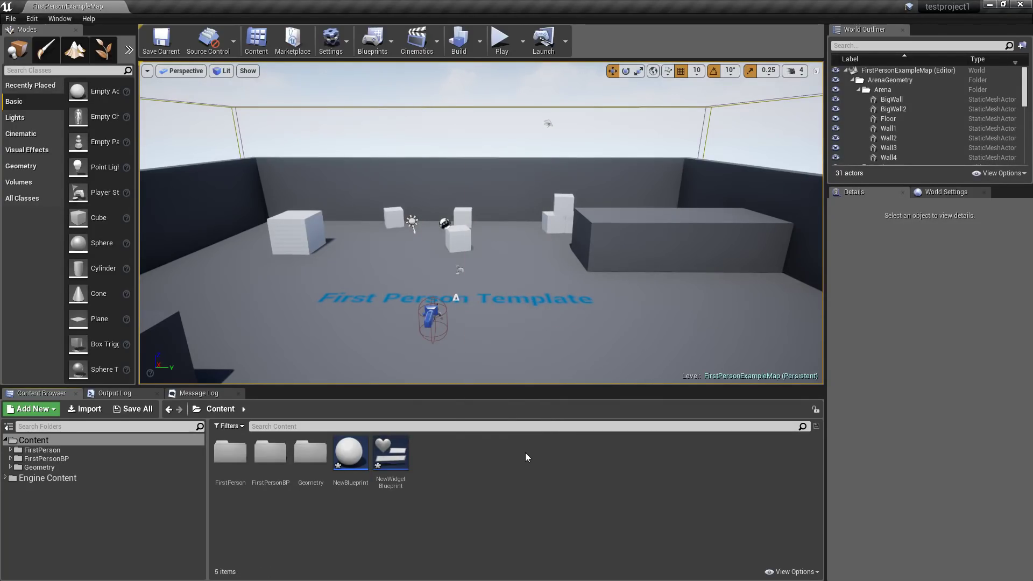
pyautogui.rightClick(489, 463)
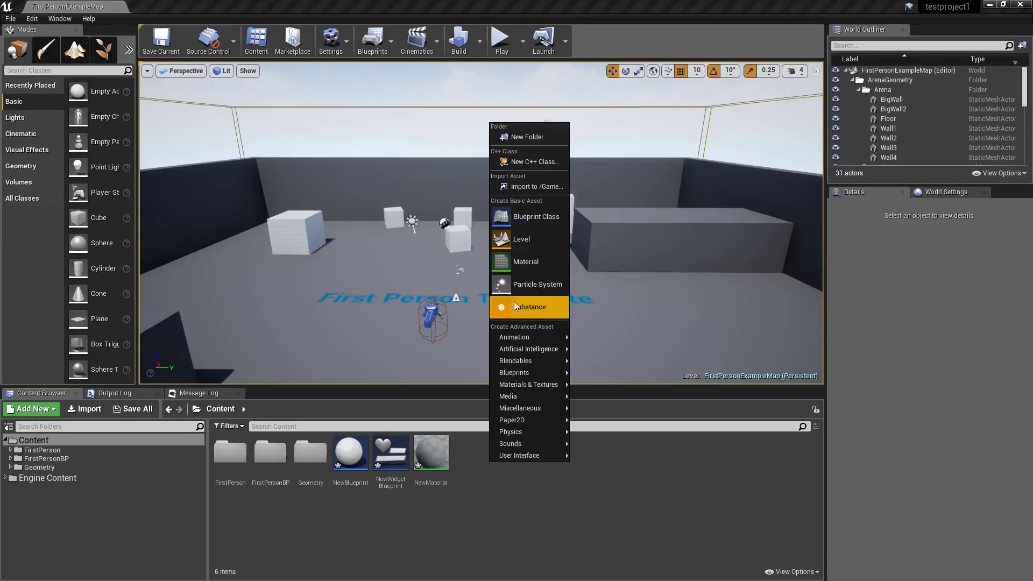
pyautogui.click(529, 263)
pyautogui.click(573, 474)
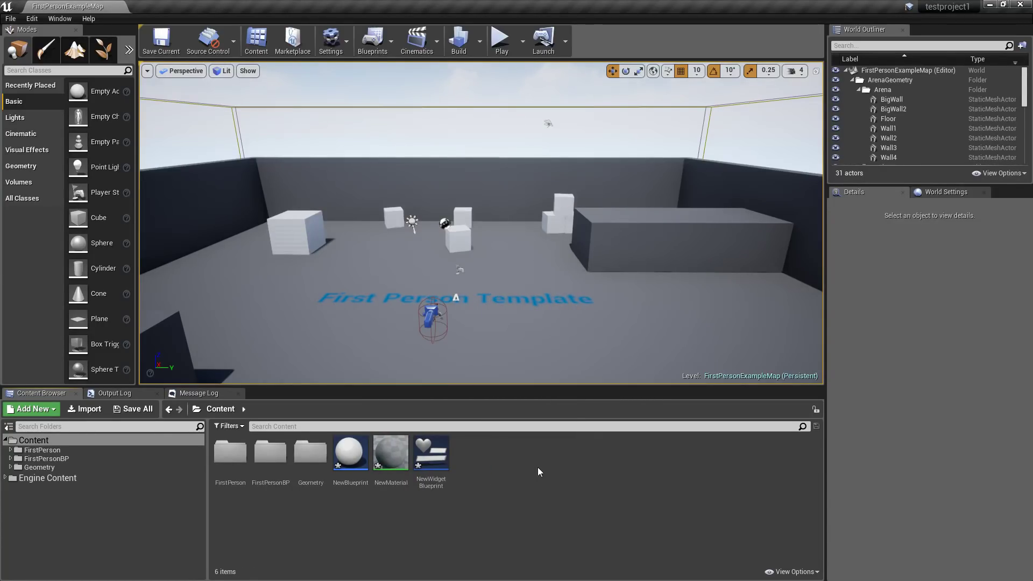
# Save all unsaved assets in the project and show the Source Control actions
pyautogui.click(10, 18)
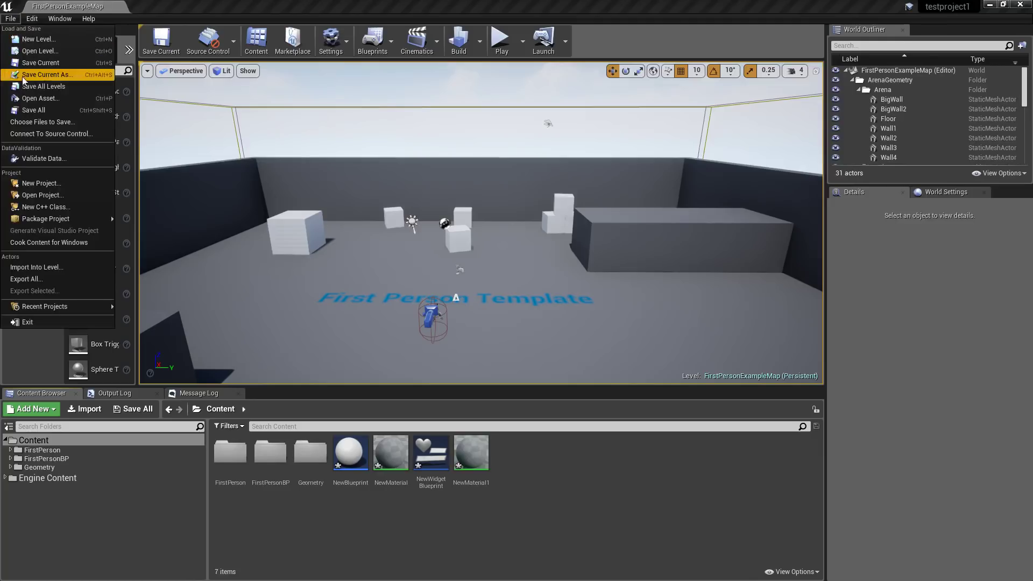
pyautogui.click(34, 110)
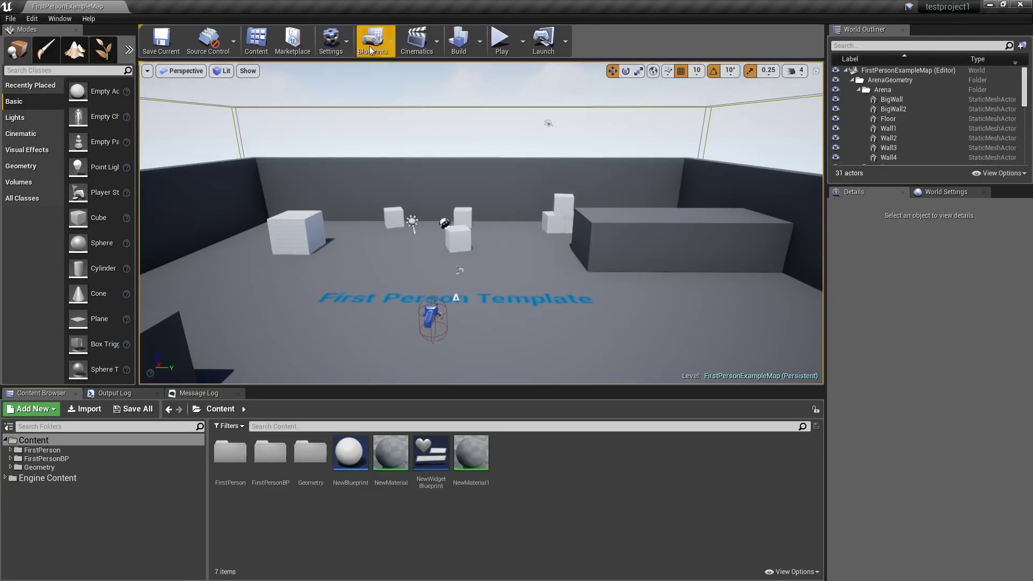
pyautogui.click(208, 39)
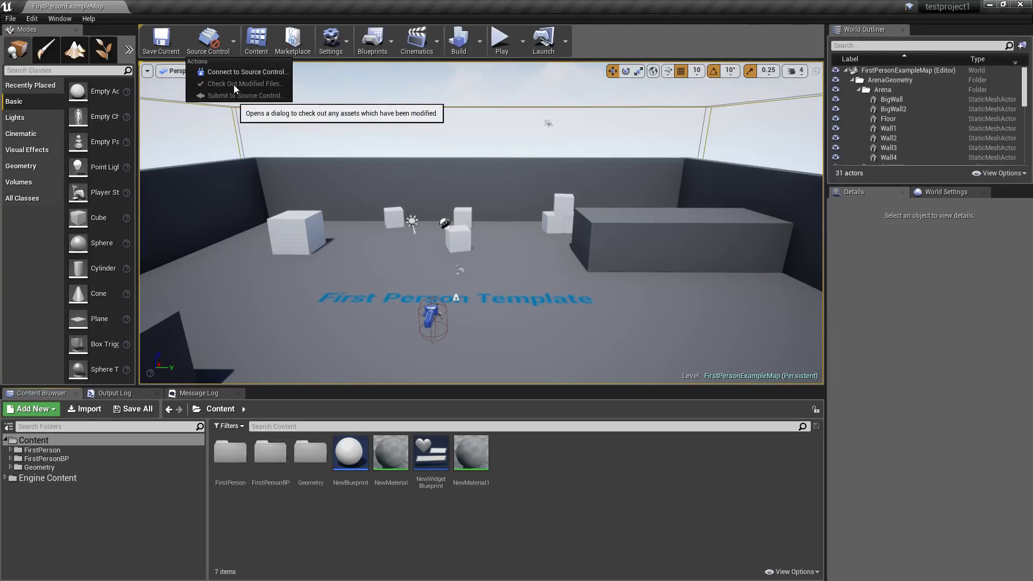
# Open the source control login, examine the available providers and the source control log, and continue without source control
pyautogui.click(251, 72)
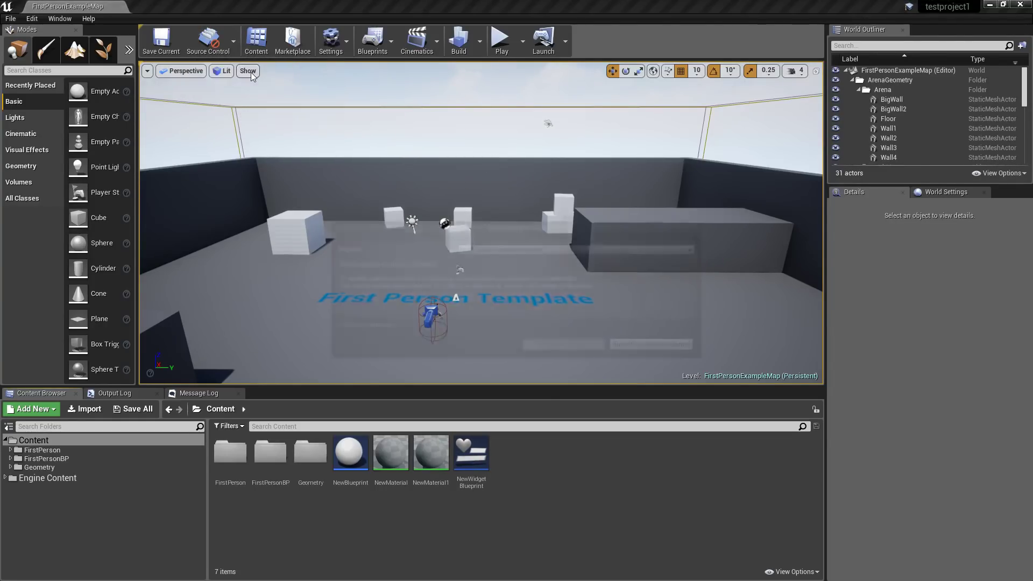
pyautogui.click(507, 248)
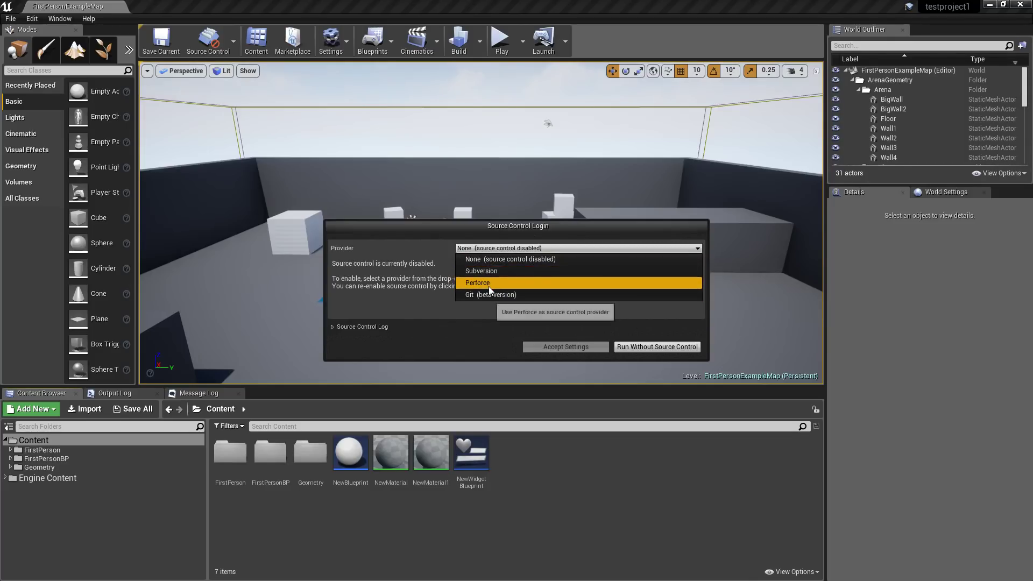
pyautogui.click(332, 327)
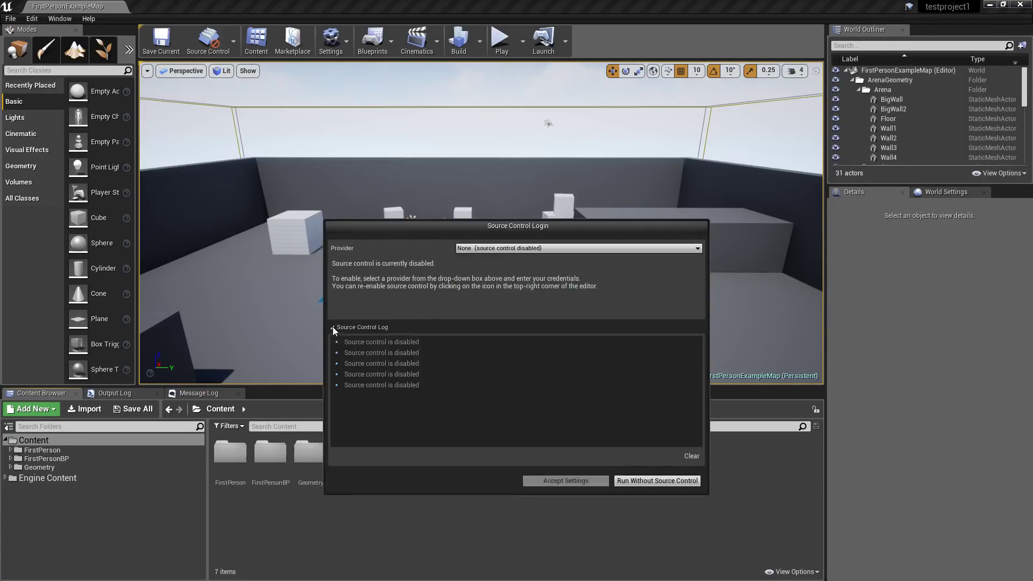
pyautogui.click(332, 327)
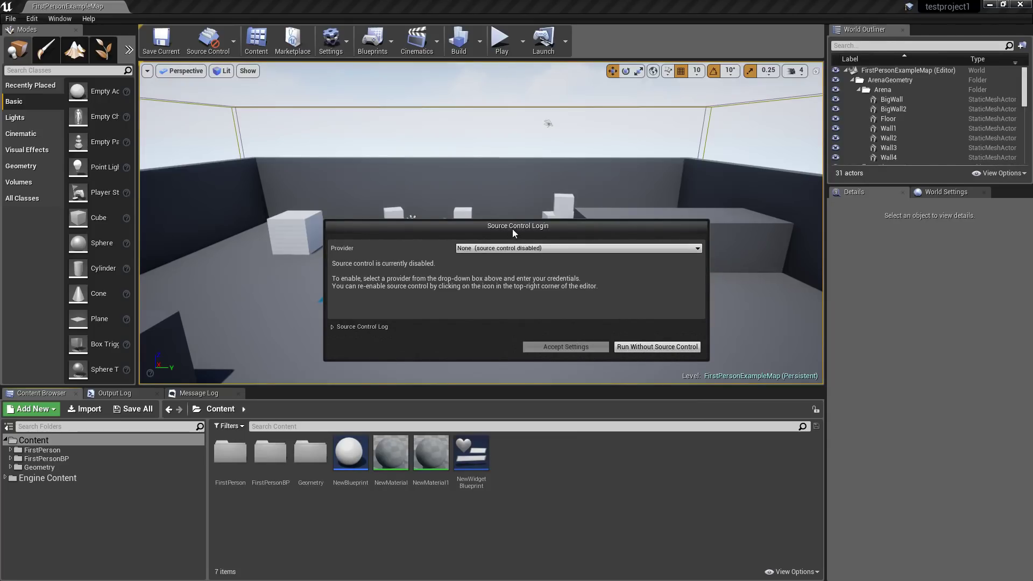
pyautogui.click(654, 344)
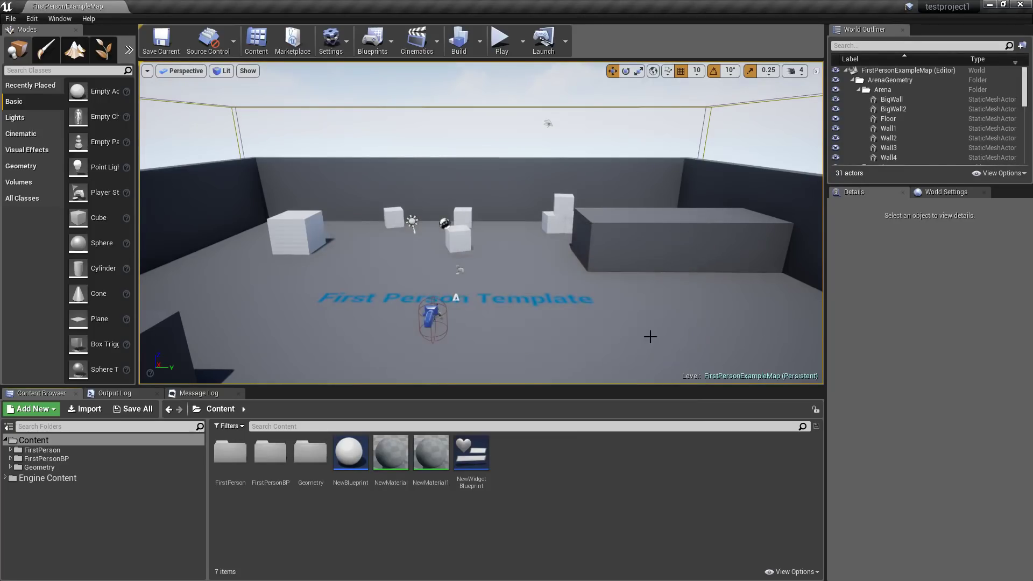
# Close the Unreal editor, switch to Sourcetree, and inspect the new Blueprint, material and widget assets among the unstaged files
pyautogui.click(1021, 5)
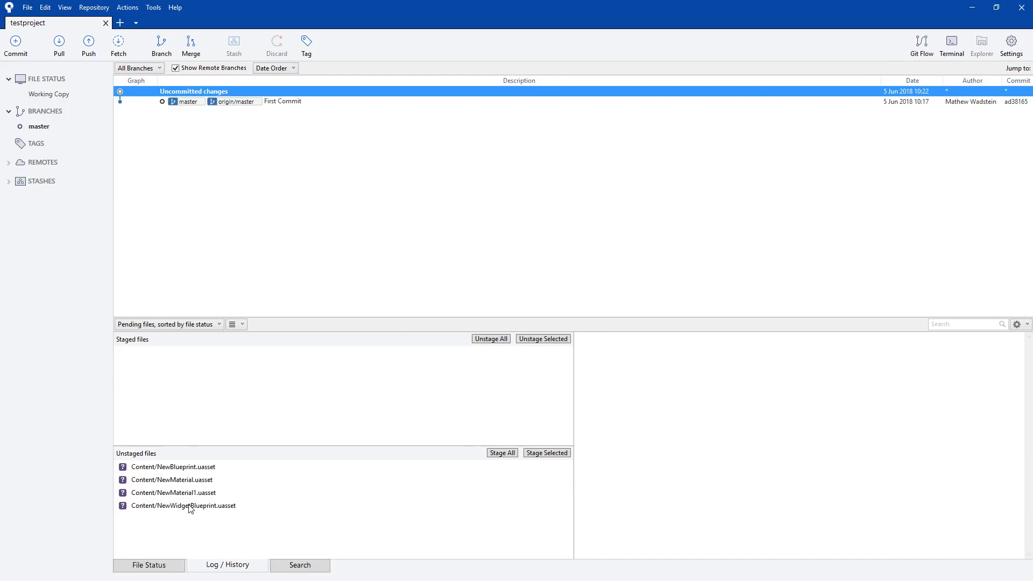
pyautogui.click(182, 471)
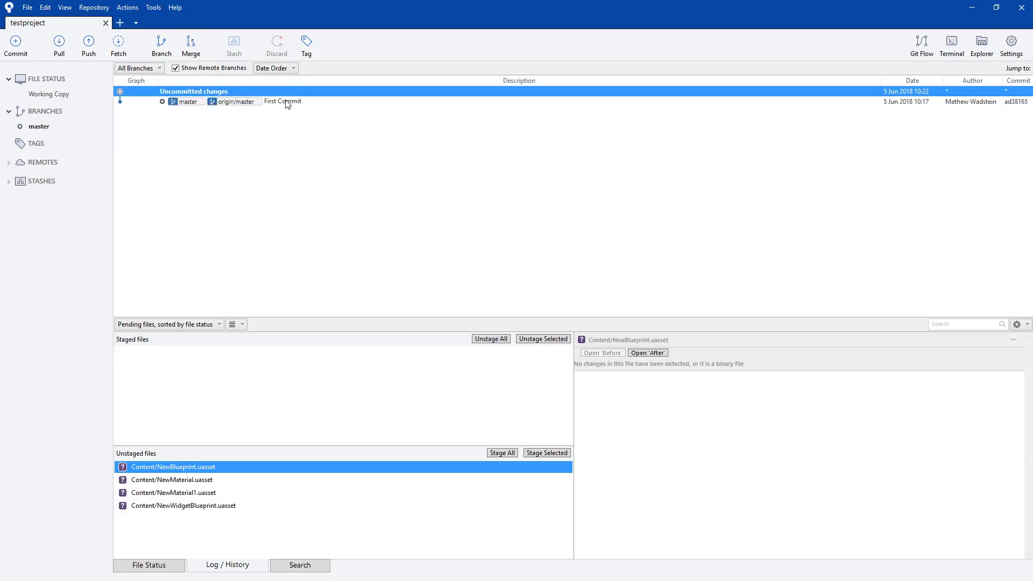
pyautogui.click(235, 498)
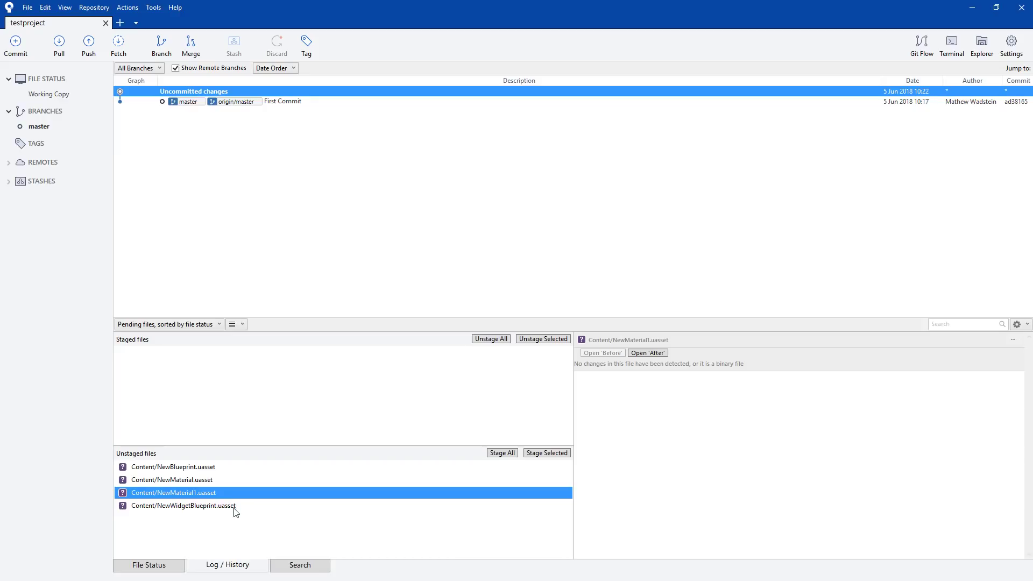
pyautogui.click(230, 509)
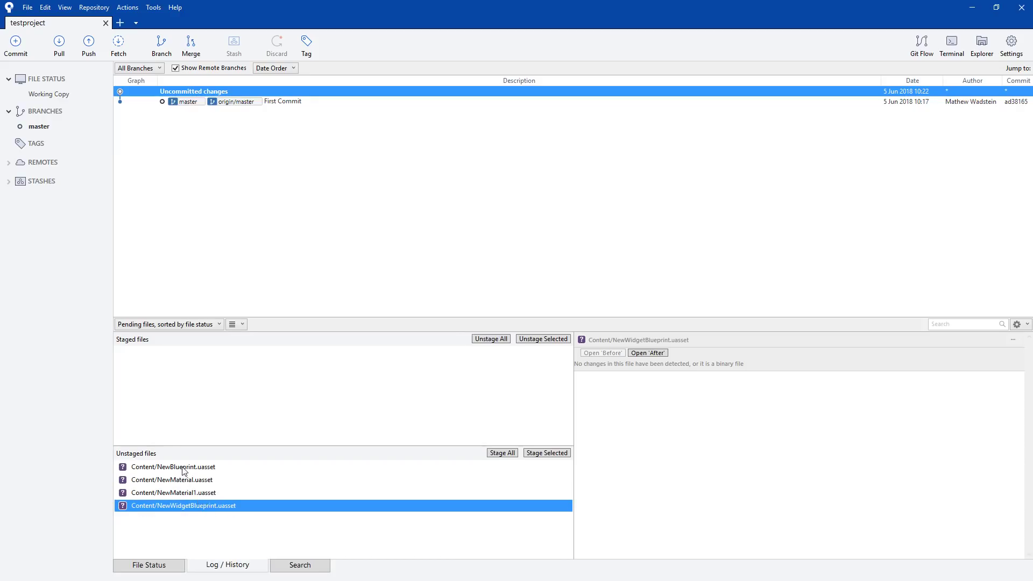
pyautogui.click(127, 470)
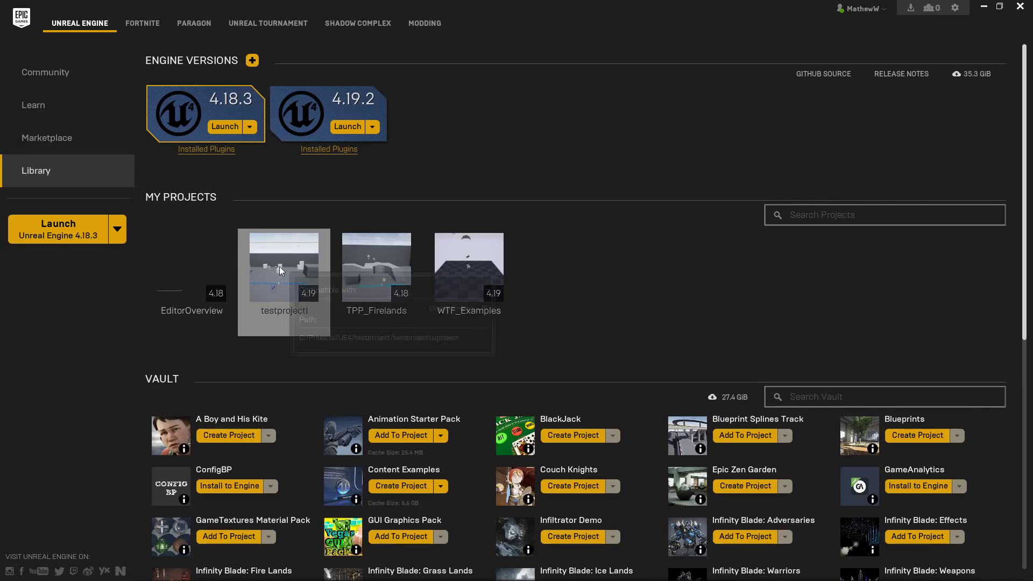
# Reopen testproject1 from the Epic Games Launcher and open the M_UE4Man_Body material in FirstPerson/Character/Materials
pyautogui.doubleClick(279, 266)
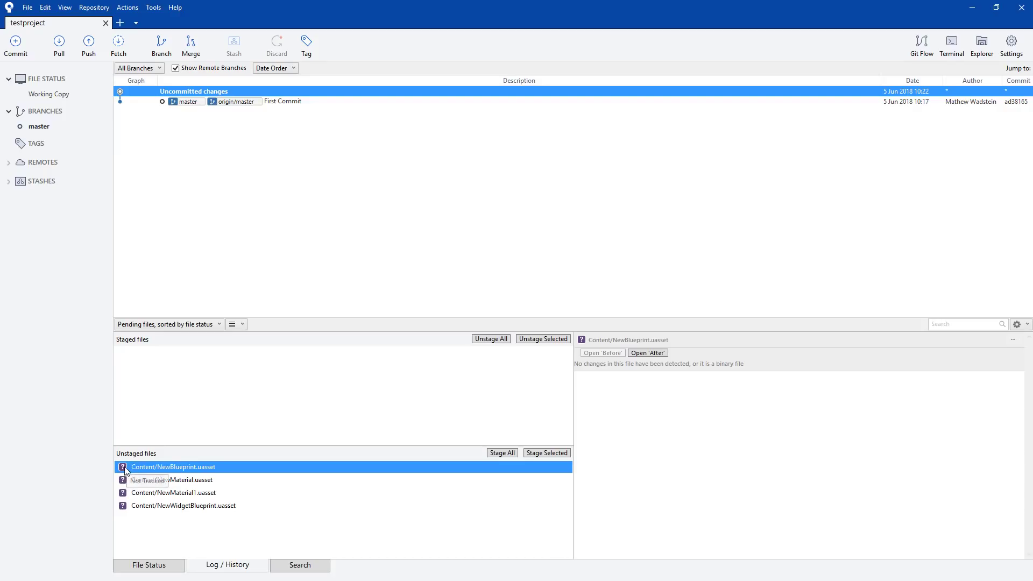
pyautogui.click(136, 483)
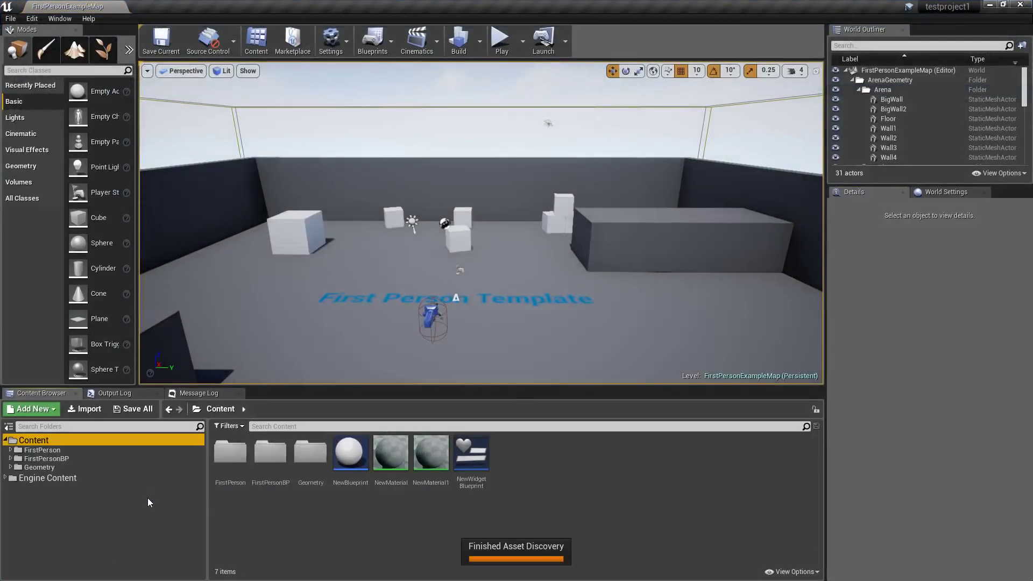
pyautogui.doubleClick(62, 453)
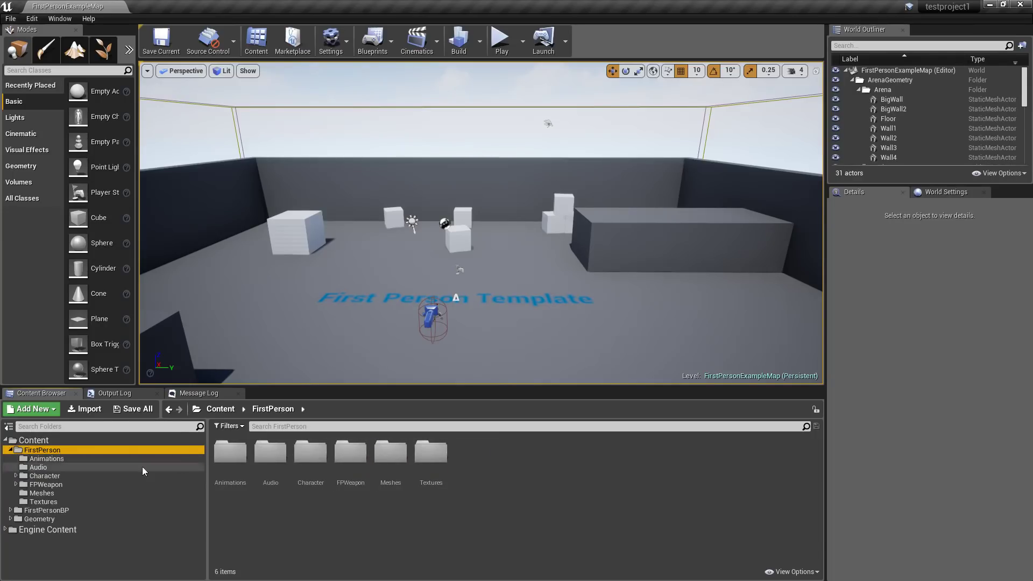
pyautogui.click(43, 493)
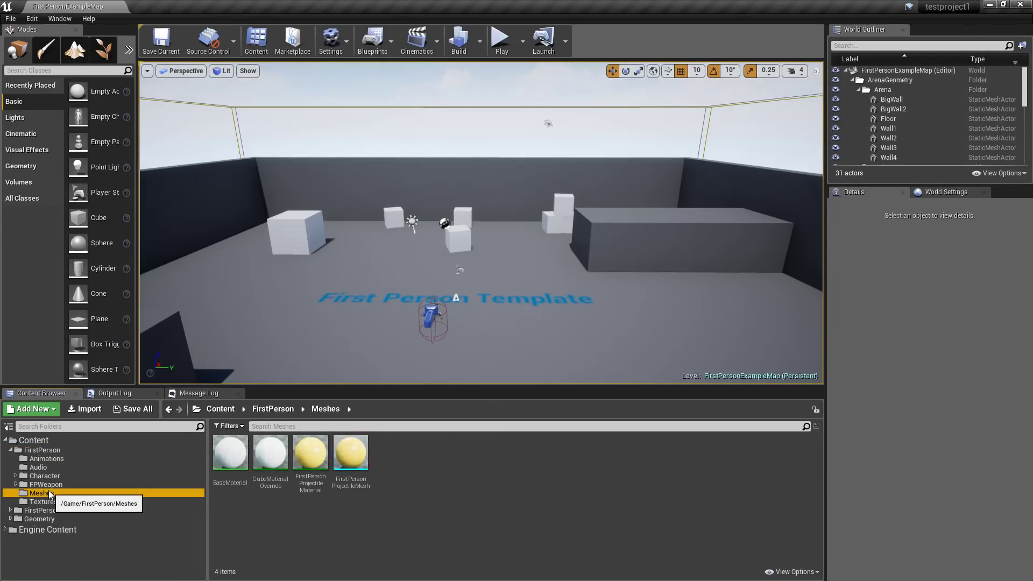
pyautogui.click(43, 502)
pyautogui.click(233, 470)
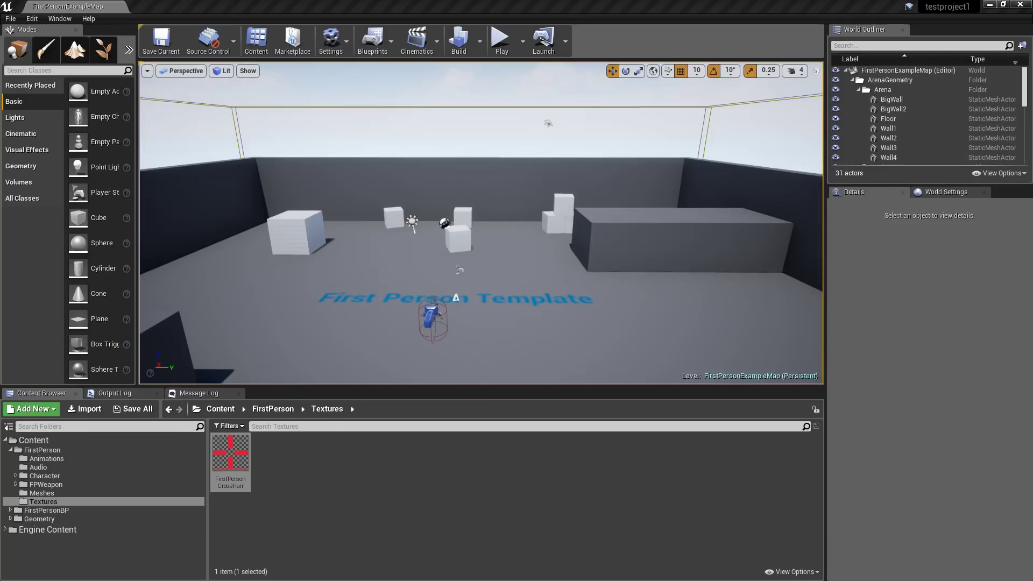
pyautogui.doubleClick(45, 477)
pyautogui.click(48, 485)
pyautogui.click(286, 459)
pyautogui.doubleClick(286, 460)
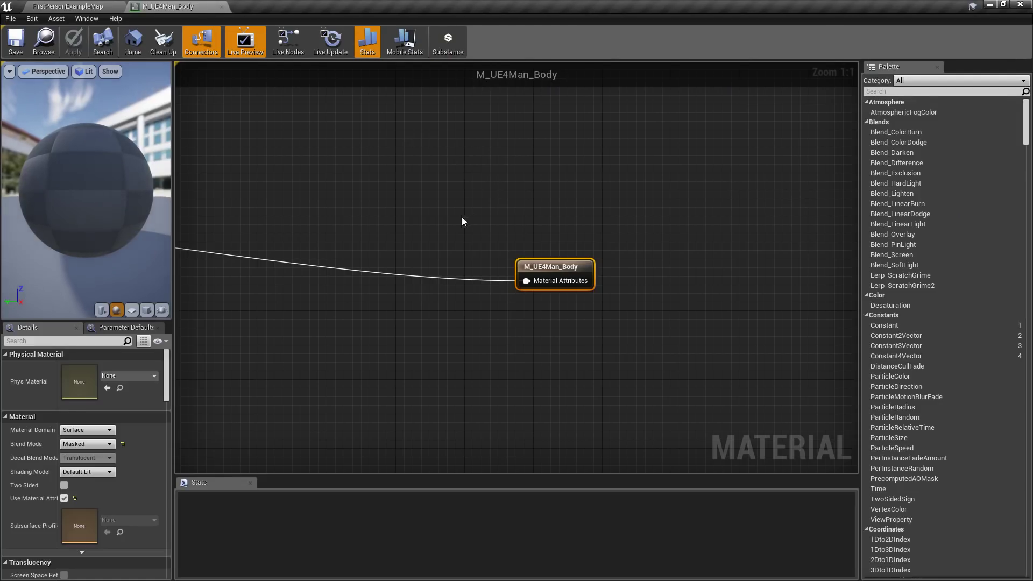
# Add a comment box and a Constant node to the M_UE4Man_Body graph, saving the material while closing the editor
pyautogui.rightClick(467, 170)
pyautogui.write('comment')
pyautogui.press('Return')
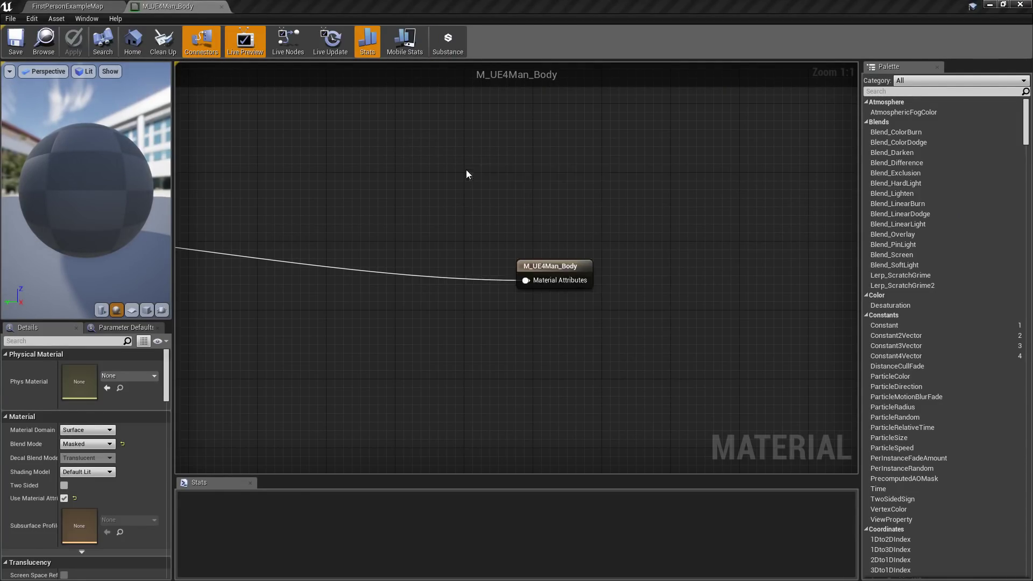
pyautogui.click(476, 351)
pyautogui.rightClick(476, 350)
pyautogui.click(470, 345)
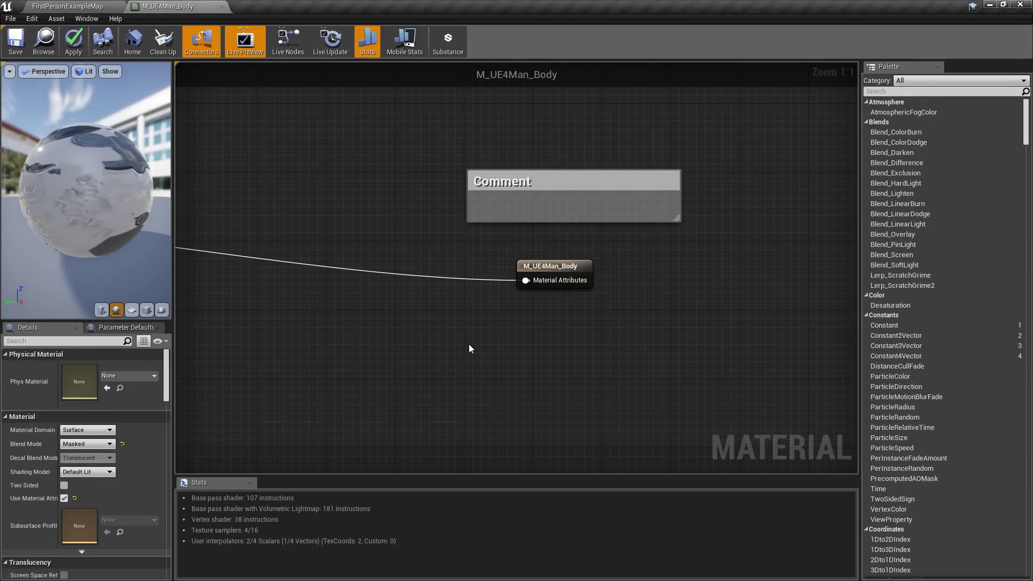
pyautogui.press('1')
pyautogui.click(469, 345)
pyautogui.click(567, 356)
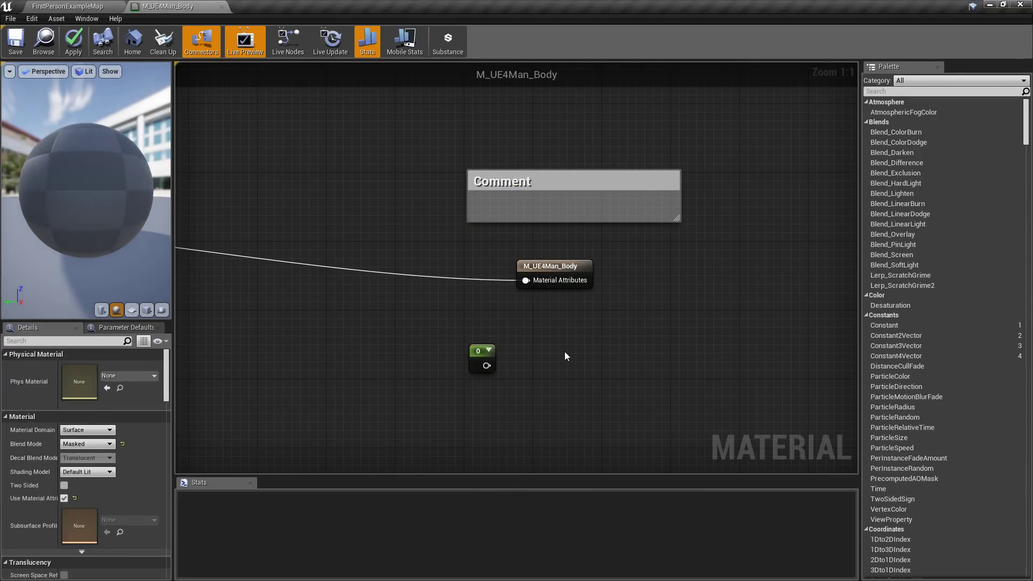
pyautogui.click(224, 5)
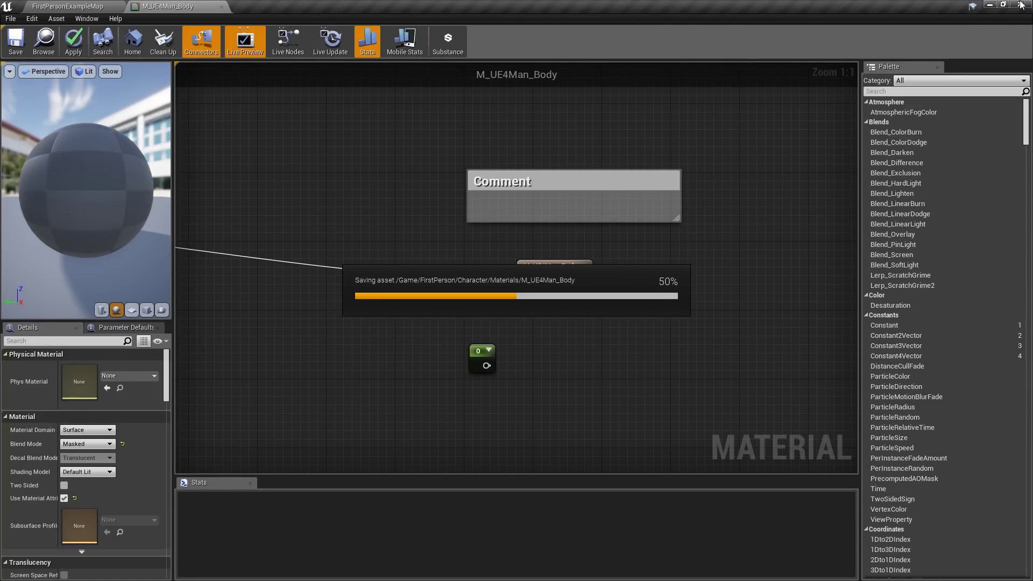
pyautogui.click(1022, 4)
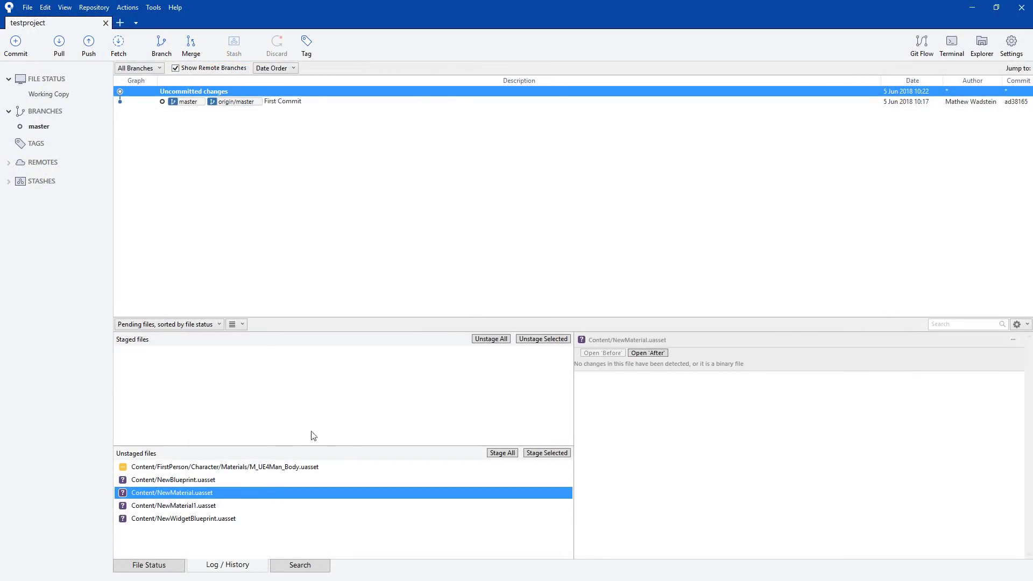
# In Sourcetree, compare the diff of M_UE4Man_Body.uasset with the new assets' entries and view the actions available for the modified file
pyautogui.click(252, 468)
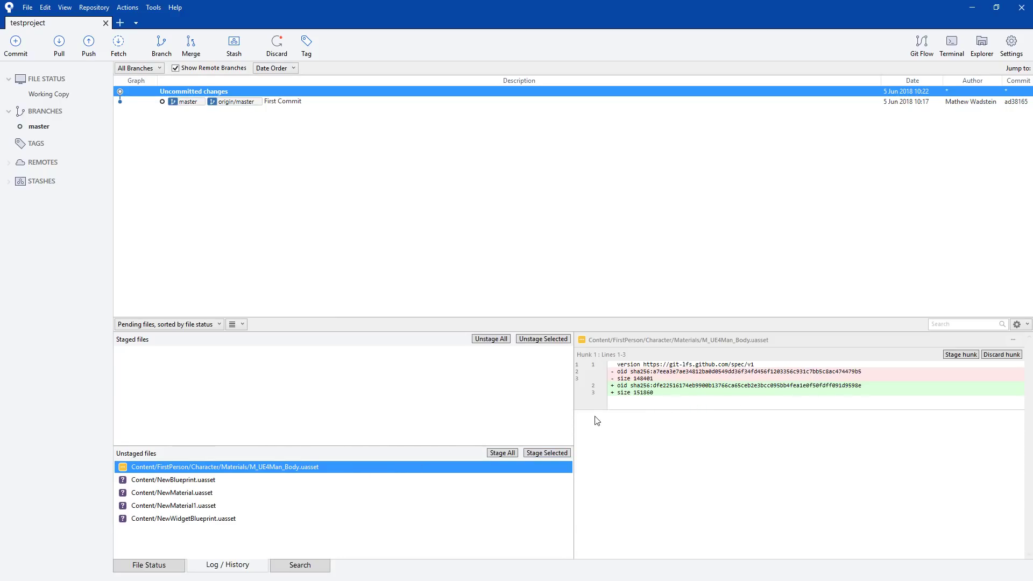
pyautogui.click(236, 479)
pyautogui.click(224, 495)
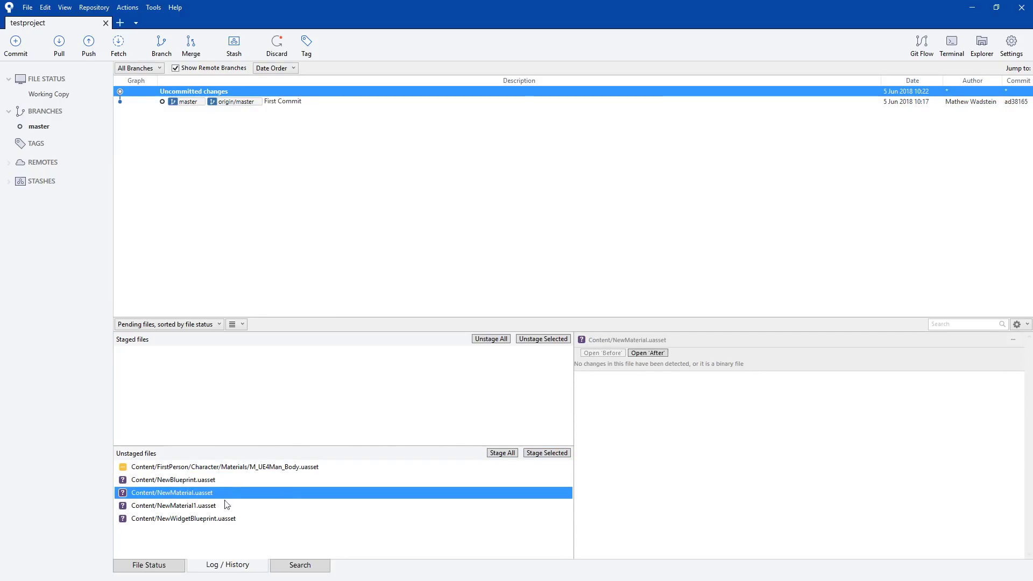
pyautogui.click(240, 467)
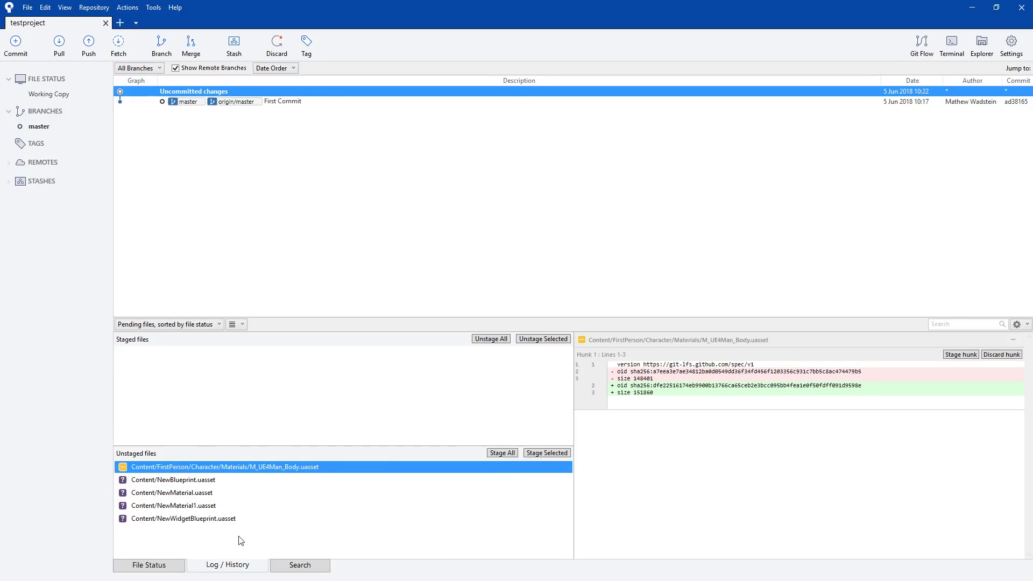
pyautogui.click(177, 480)
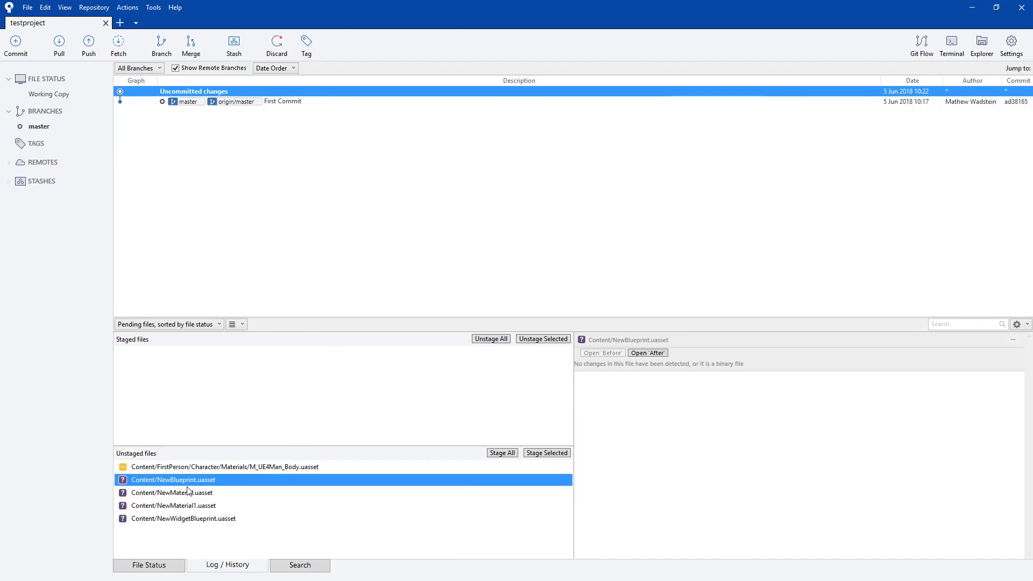
pyautogui.click(203, 467)
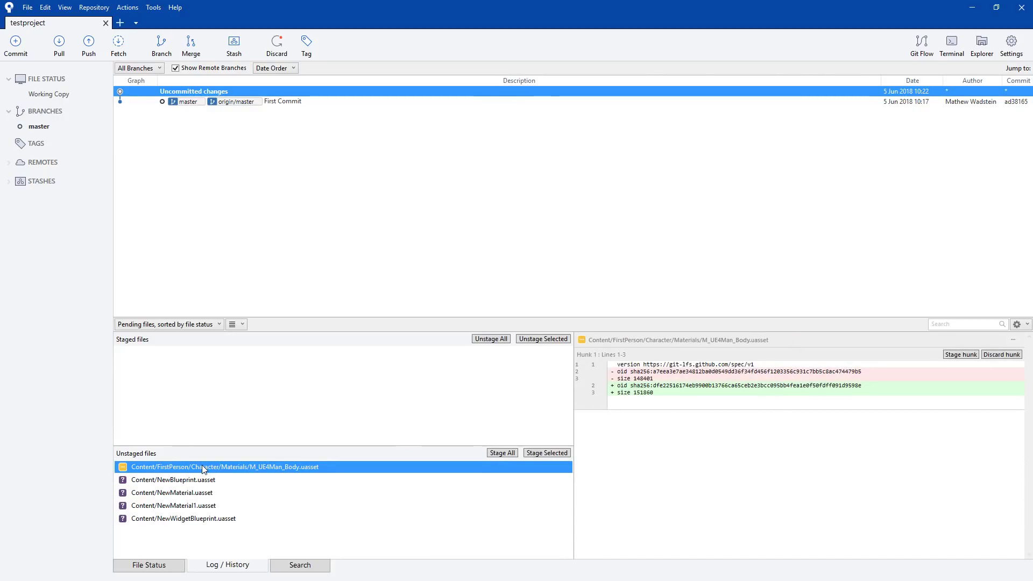
pyautogui.rightClick(201, 465)
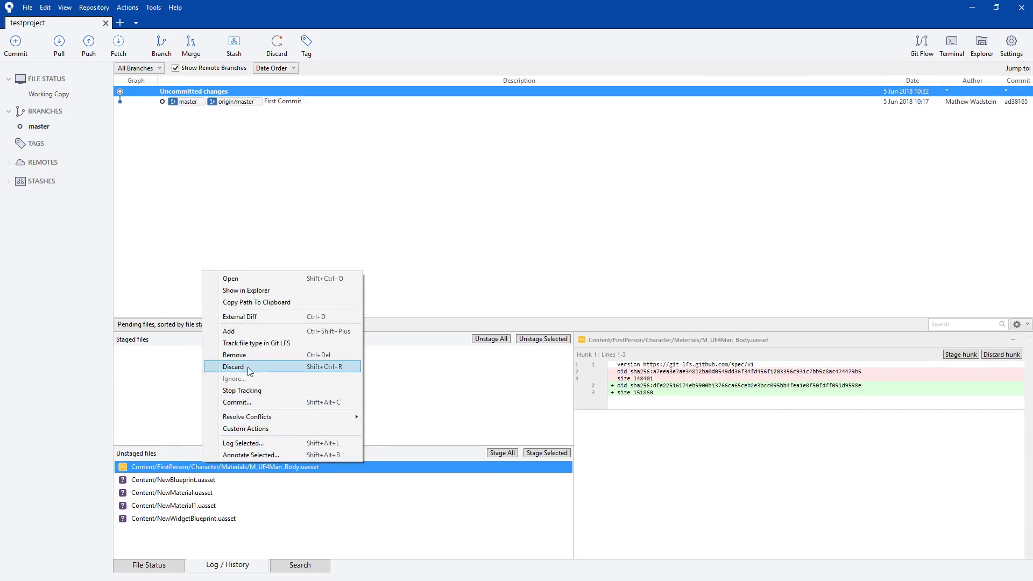
pyautogui.click(218, 481)
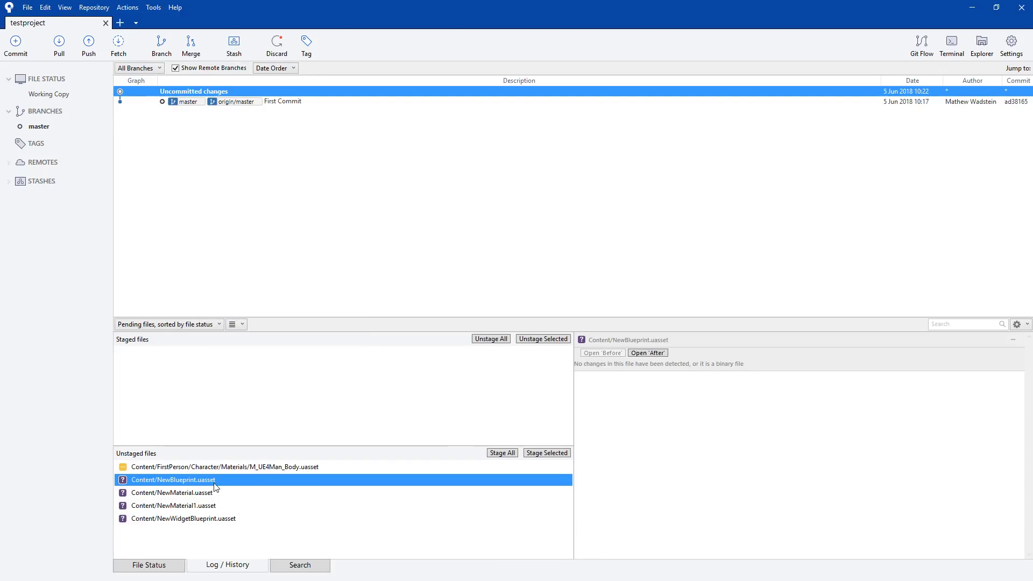
# Stage Content/NewMaterial.uasset on its own, and stage all remaining unstaged files
pyautogui.click(200, 493)
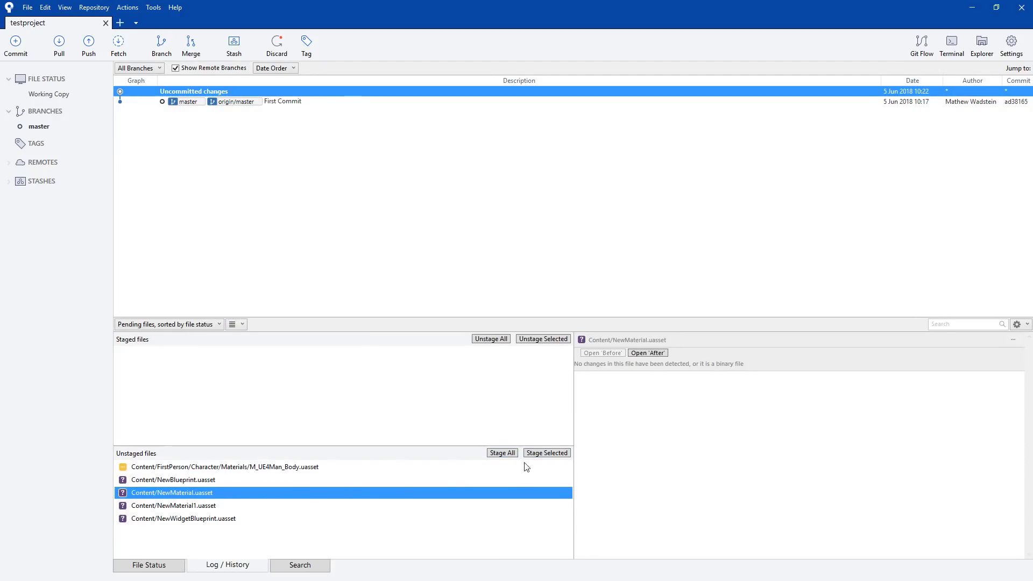
pyautogui.click(542, 455)
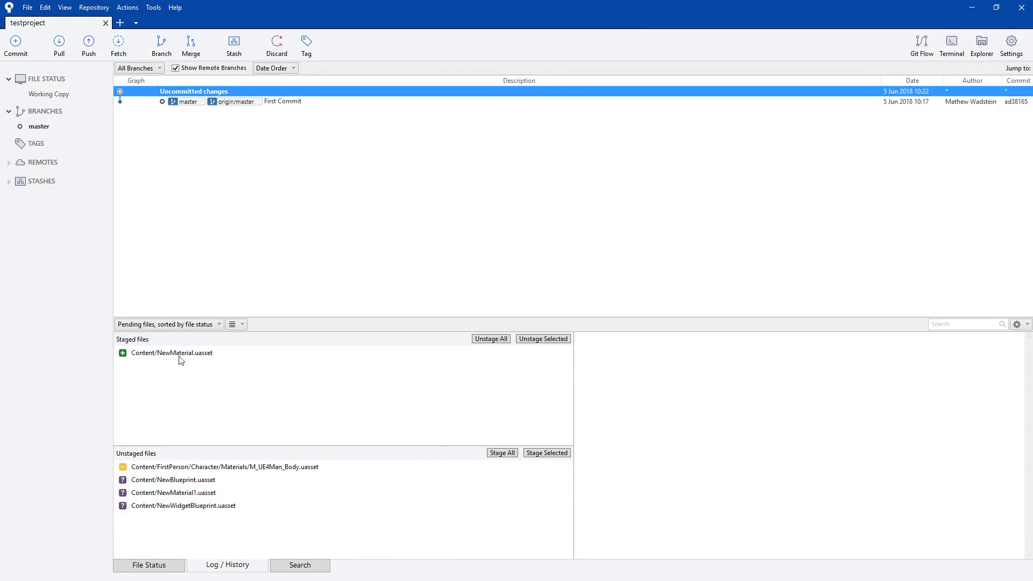
pyautogui.click(502, 453)
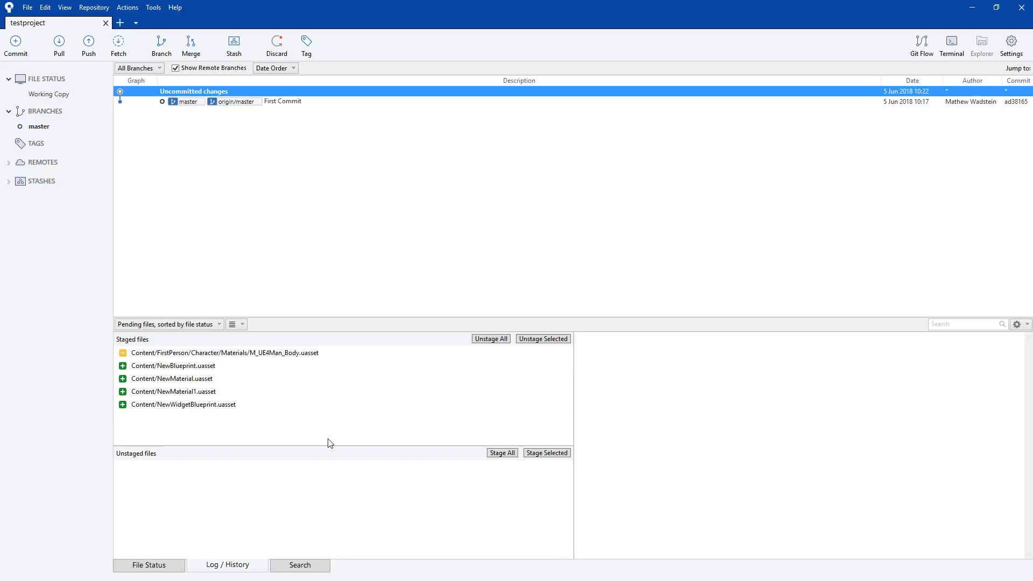
# Commit the staged files with the message "Second commit, made the player more awesome", without pushing immediately to origin/master
pyautogui.click(156, 566)
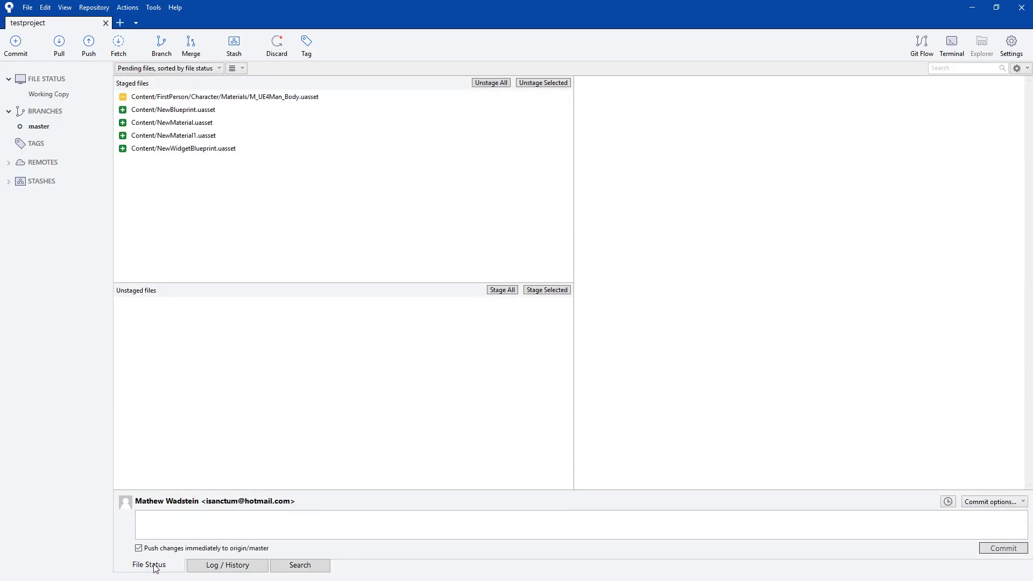
pyautogui.click(166, 528)
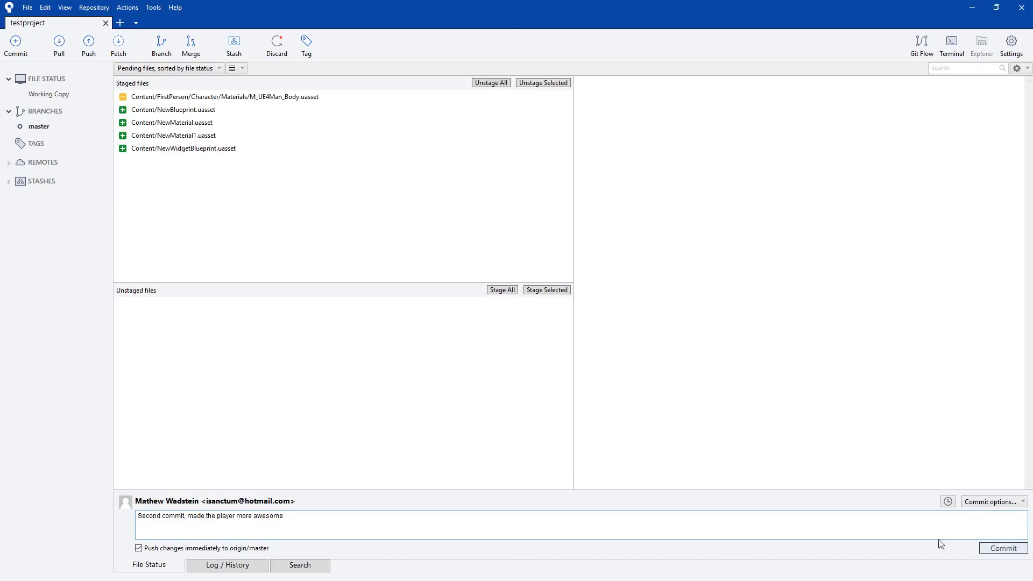
pyautogui.click(154, 550)
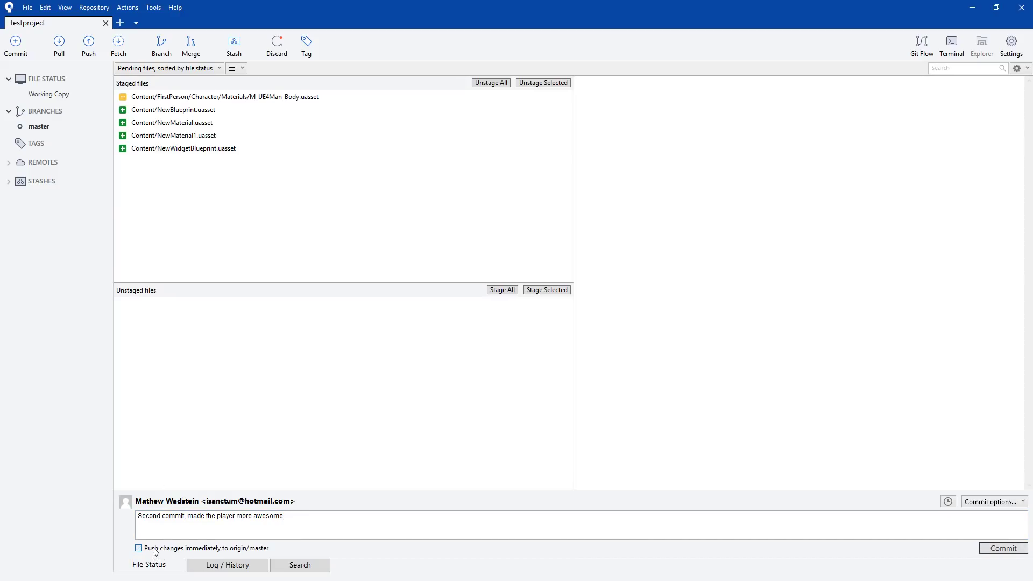
pyautogui.click(1003, 548)
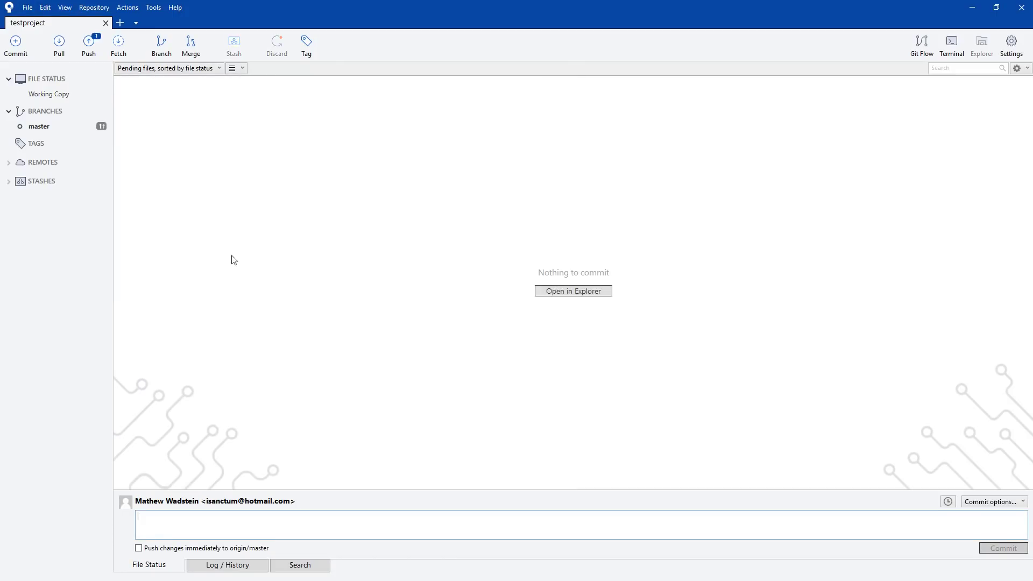
# View the master branch's commit history, enabling immediate pushing of changes to origin/master for commits
pyautogui.click(41, 126)
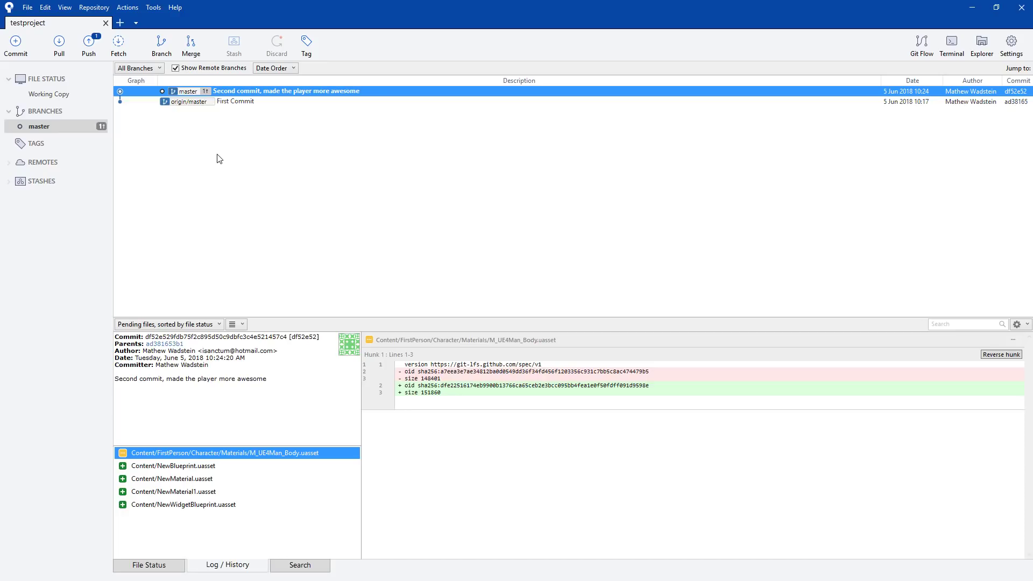
pyautogui.click(151, 564)
pyautogui.click(139, 549)
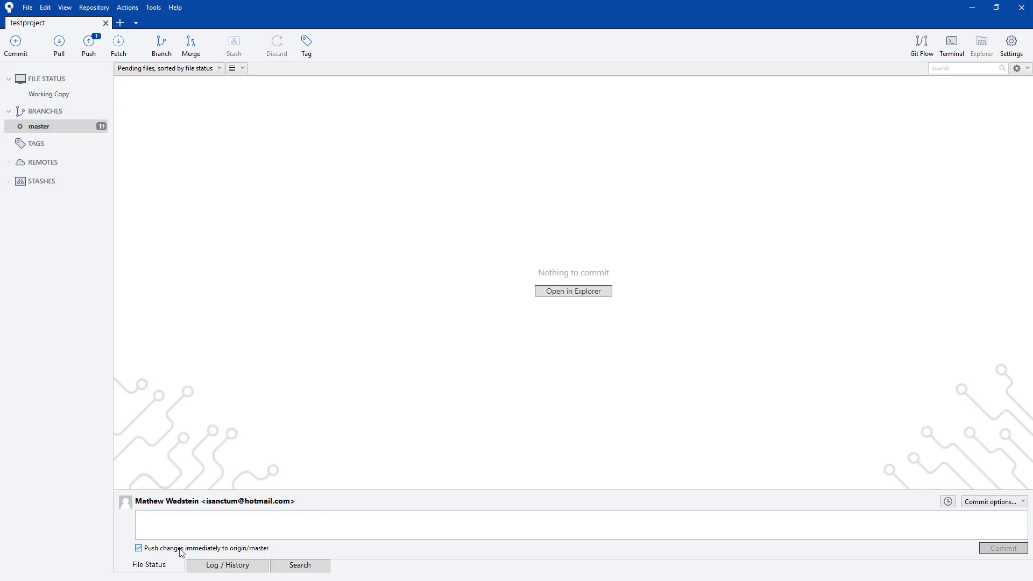
pyautogui.click(215, 566)
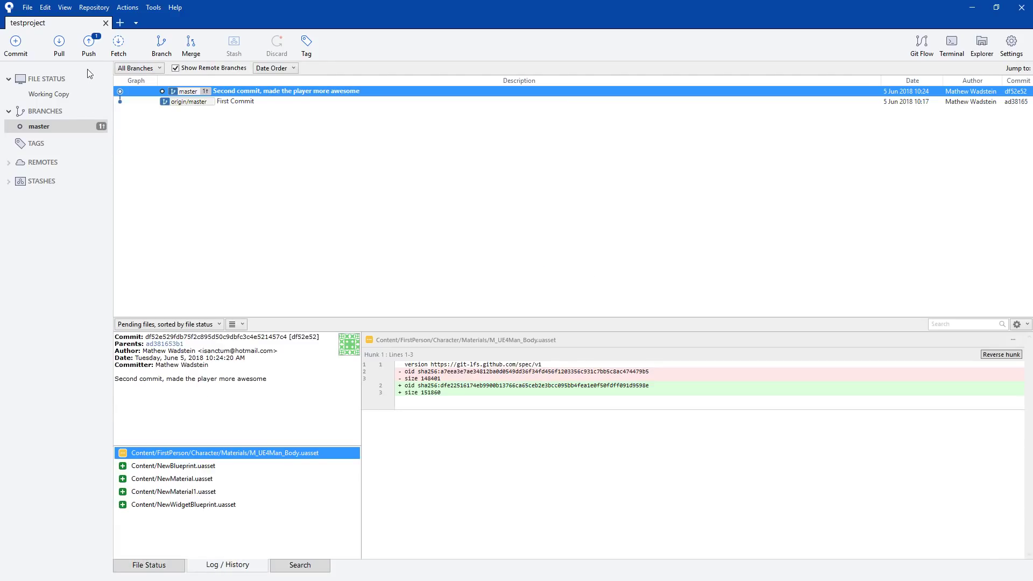
# Push the local master branch to master on origin with all tags, showing the full output, and dismiss the finished push report
pyautogui.click(86, 52)
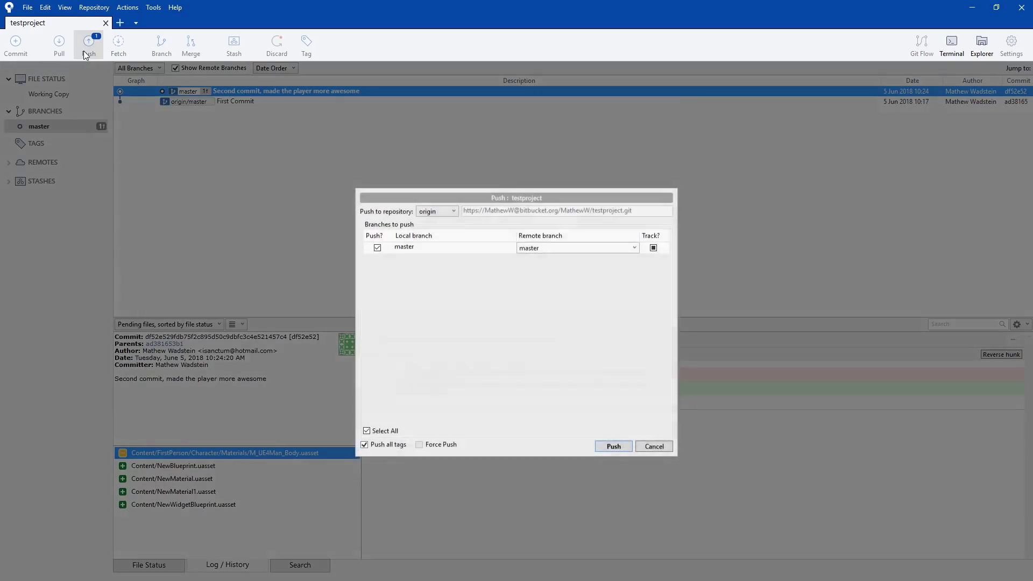
pyautogui.click(613, 445)
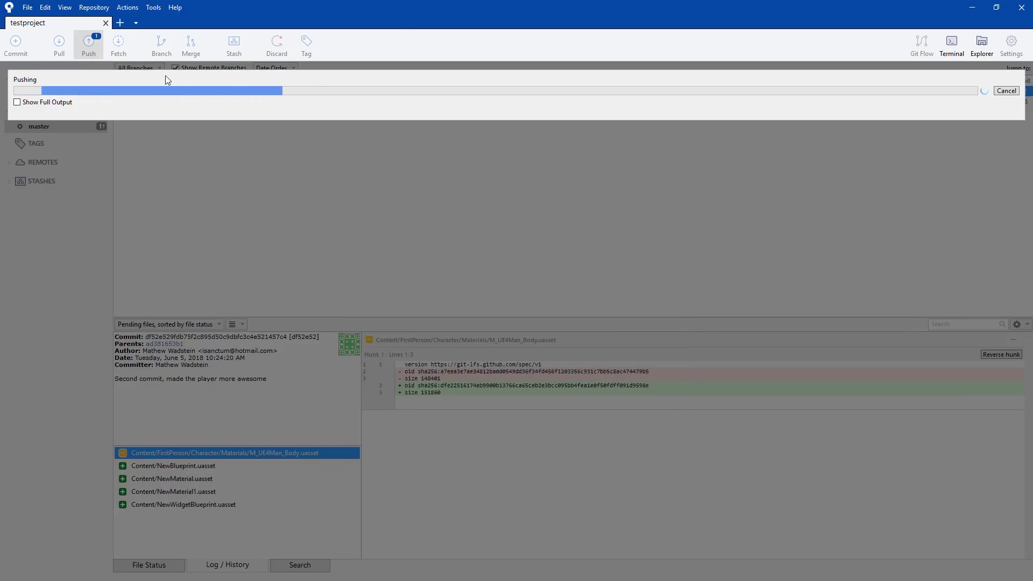
pyautogui.click(47, 102)
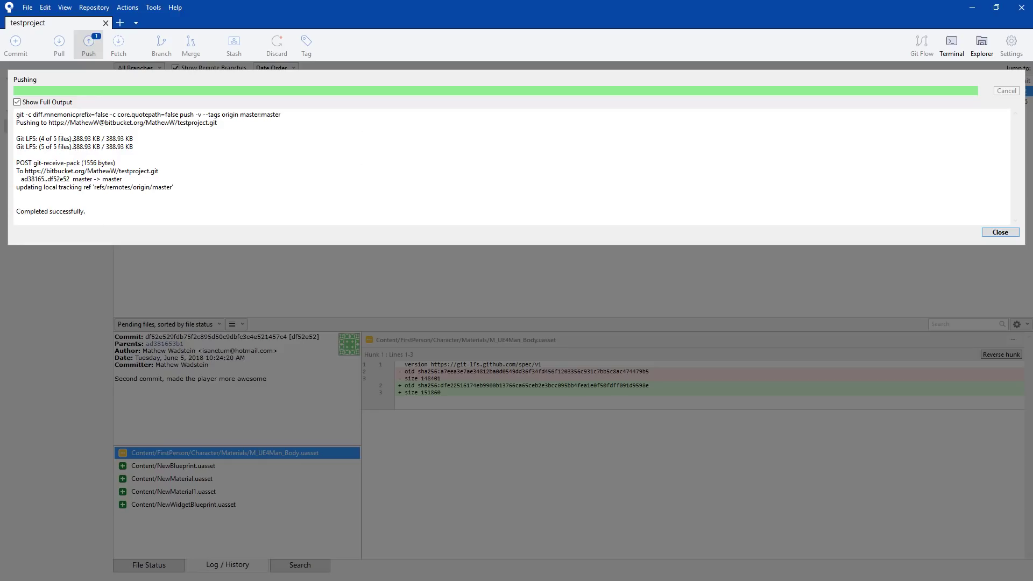
pyautogui.click(1000, 232)
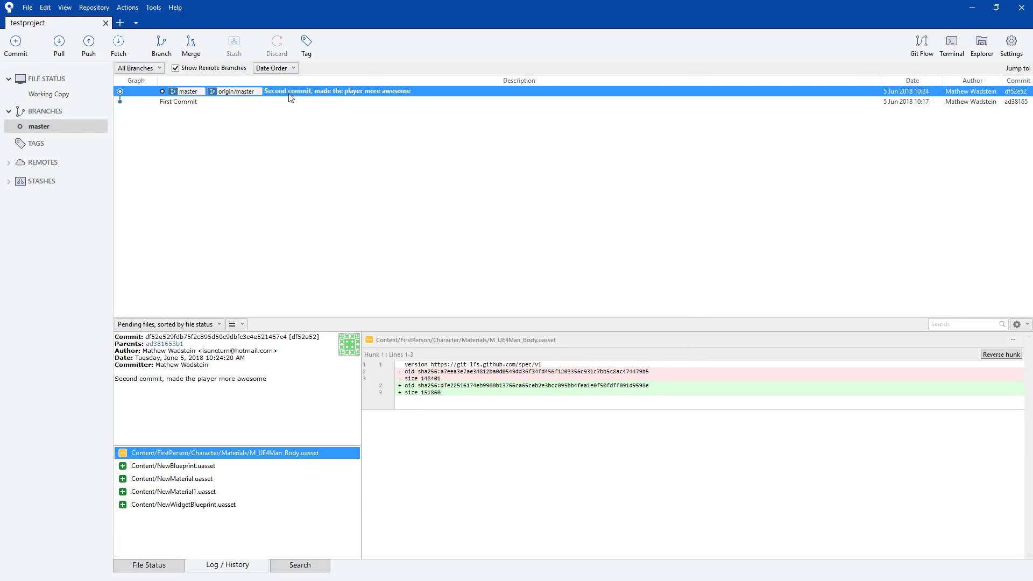
# Close Sourcetree, switch to the testproject Commits page on Bitbucket in the browser, and reload it to check for the pushed commit
pyautogui.click(1022, 7)
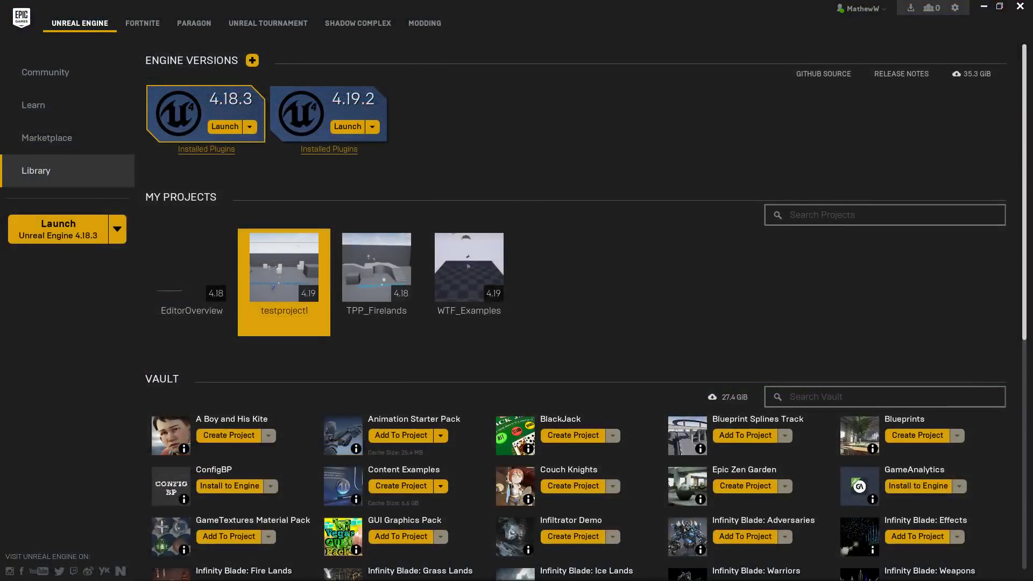
pyautogui.hotkey('alt', 'Tab')
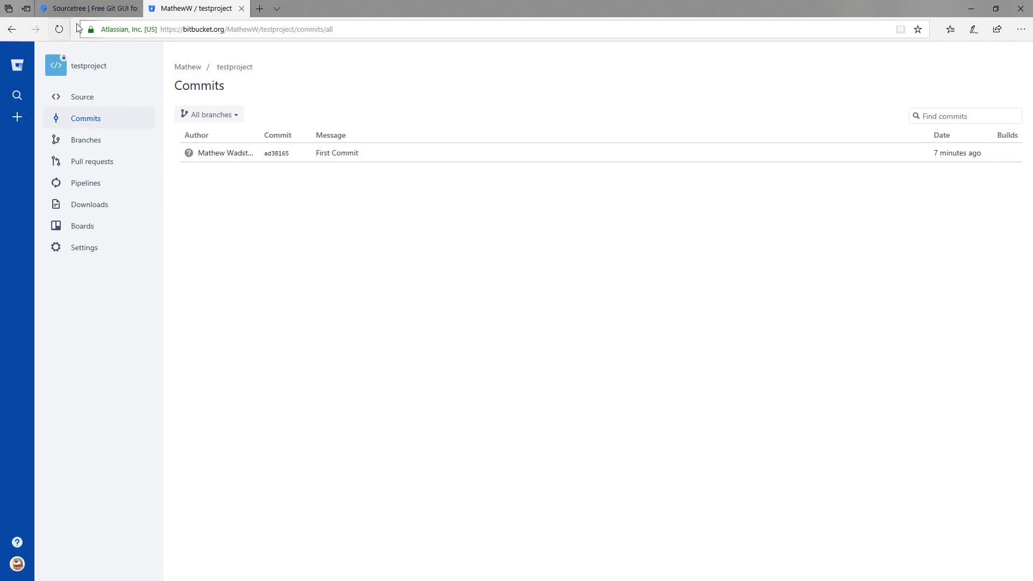
pyautogui.click(59, 29)
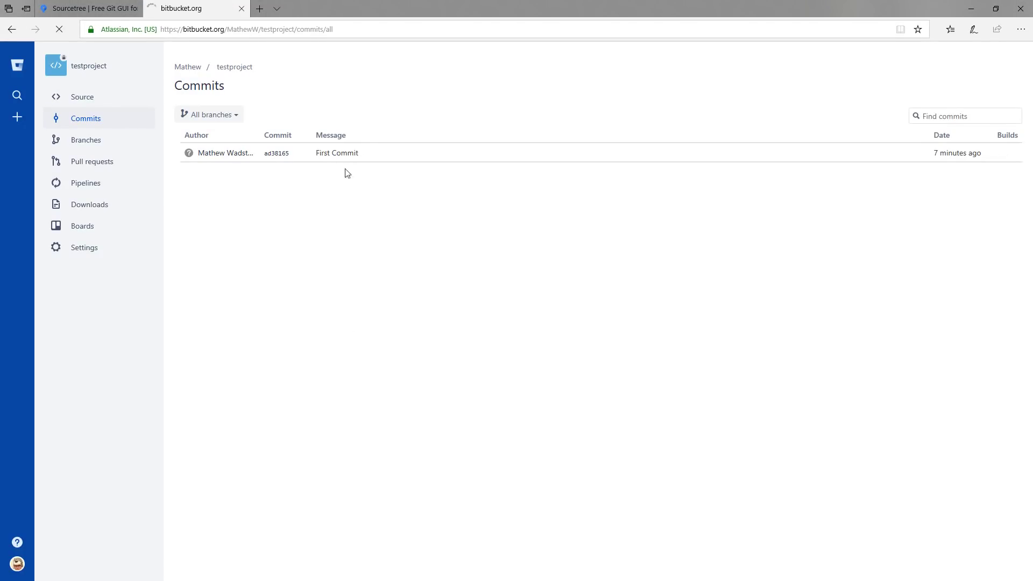